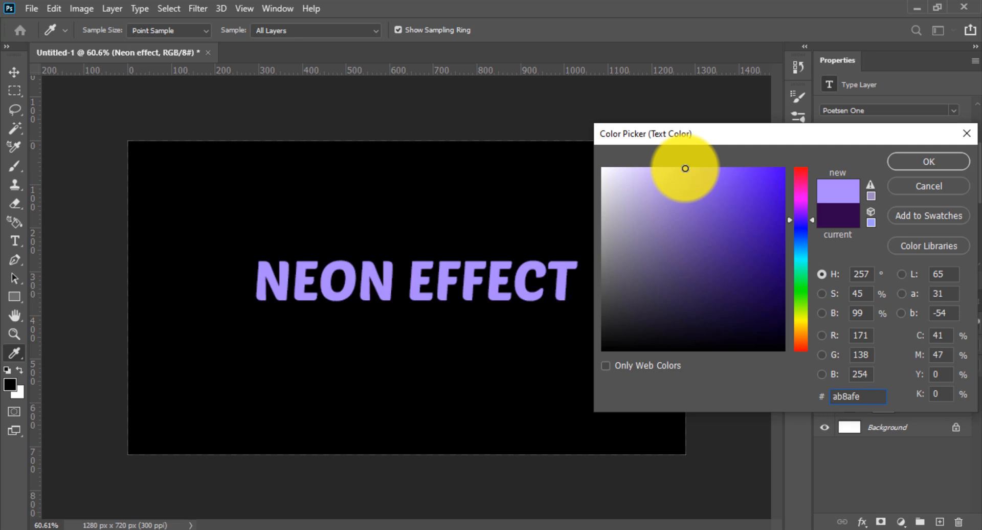
- Apply color #ab8afe to the NEON EFFECT text and add a 4 px outside Stroke to its layer
click(916, 162)
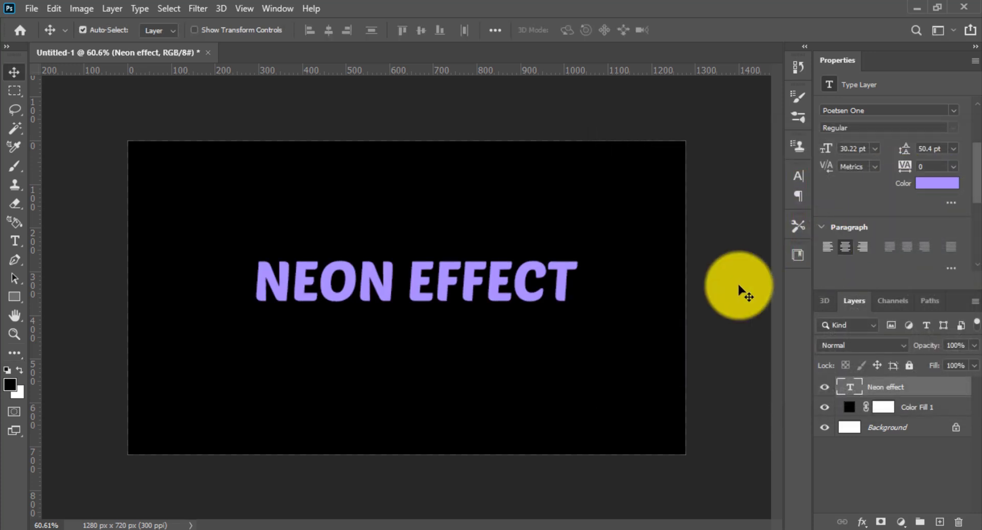
right_click(879, 390)
click(760, 22)
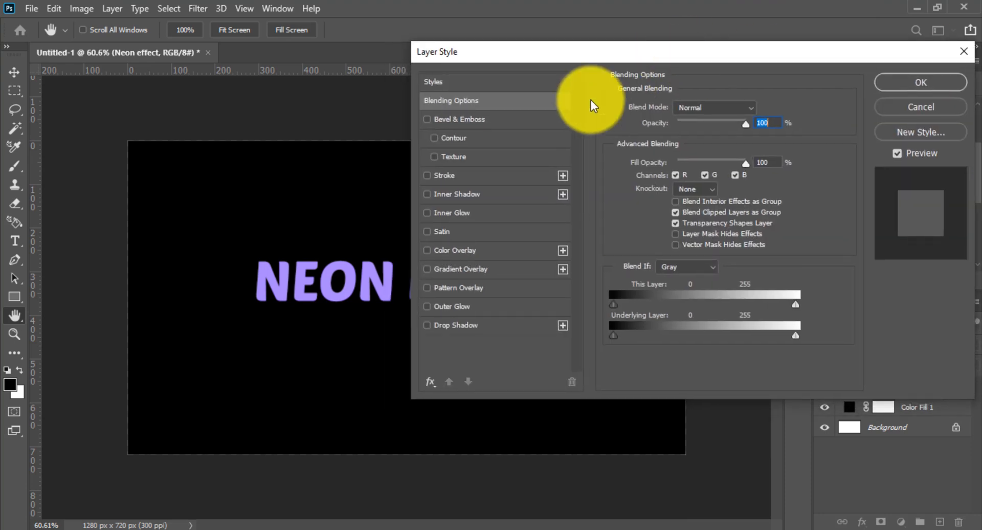
click(435, 176)
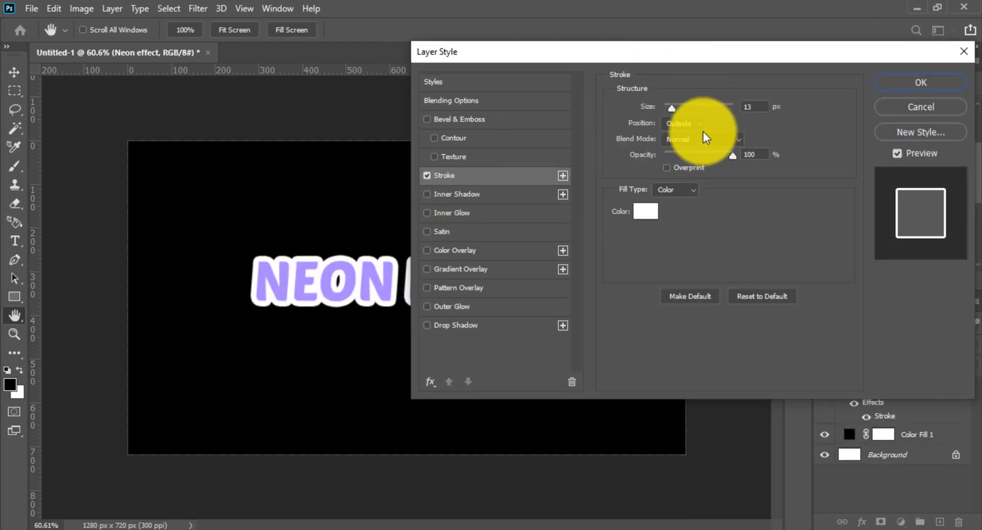
drag(671, 109, 667, 108)
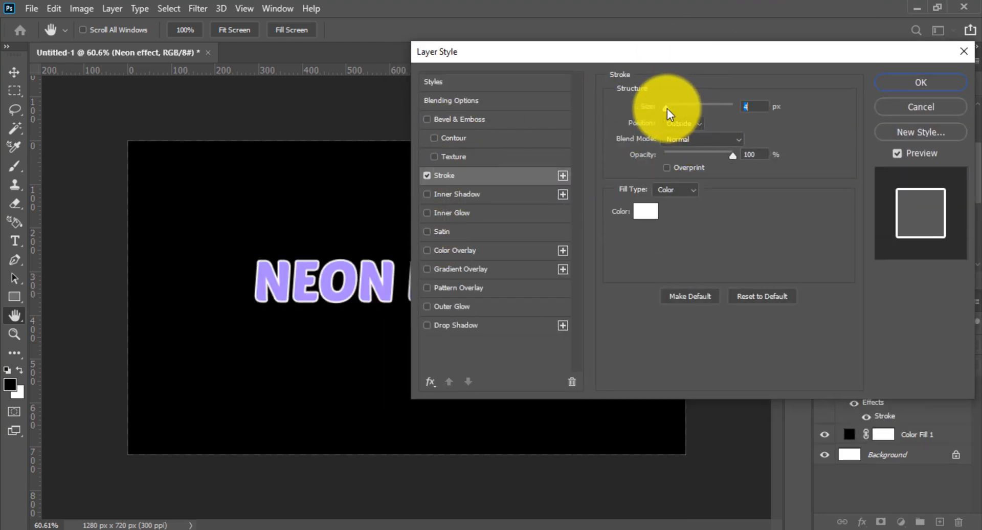
click(463, 118)
drag(681, 182, 662, 183)
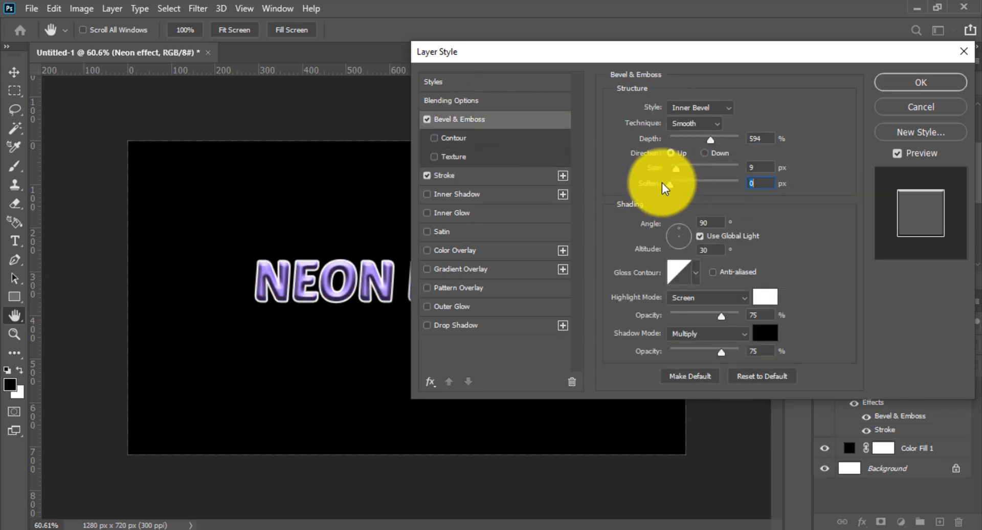
click(430, 118)
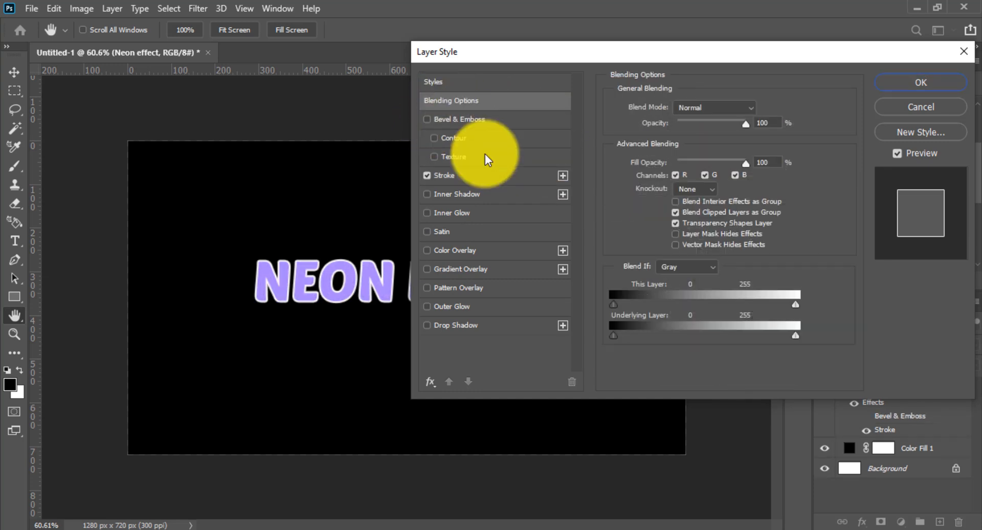
- Set the text layer's Fill Opacity to 0% in its Blending Options so only the stroke shows
click(681, 162)
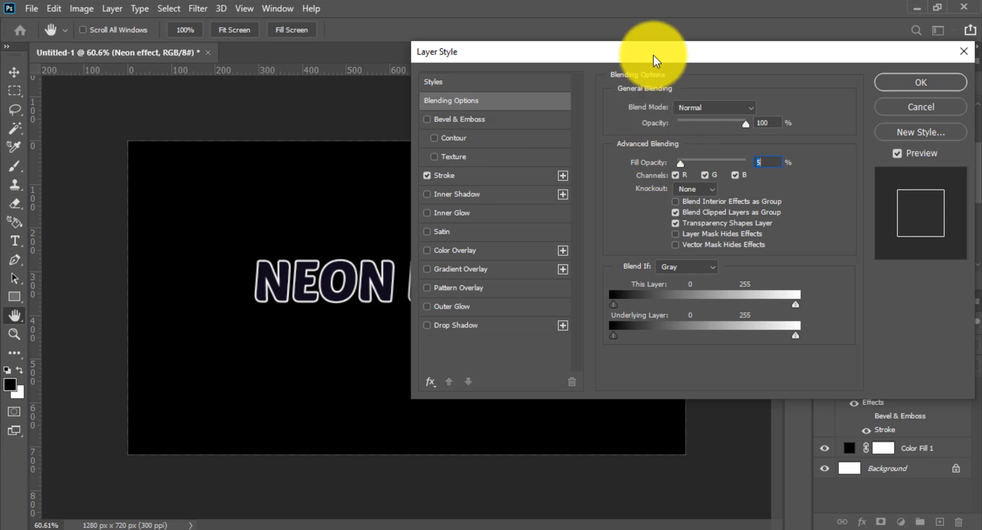
drag(653, 55, 585, 54)
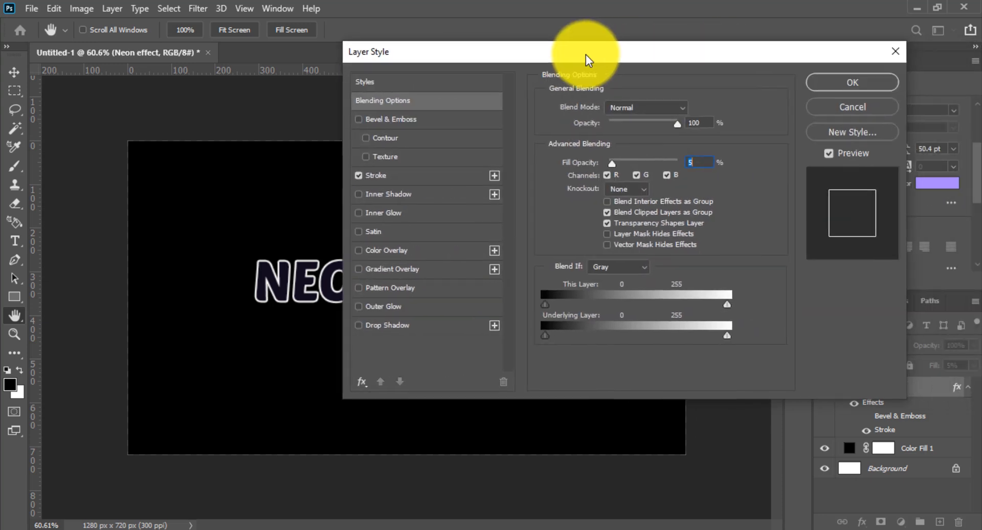
click(392, 179)
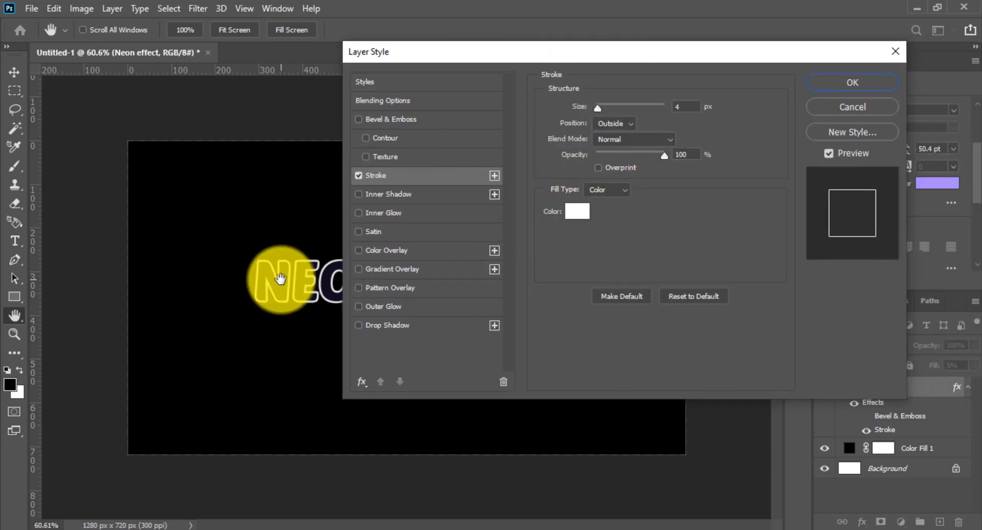
drag(534, 62, 591, 65)
drag(305, 300, 374, 280)
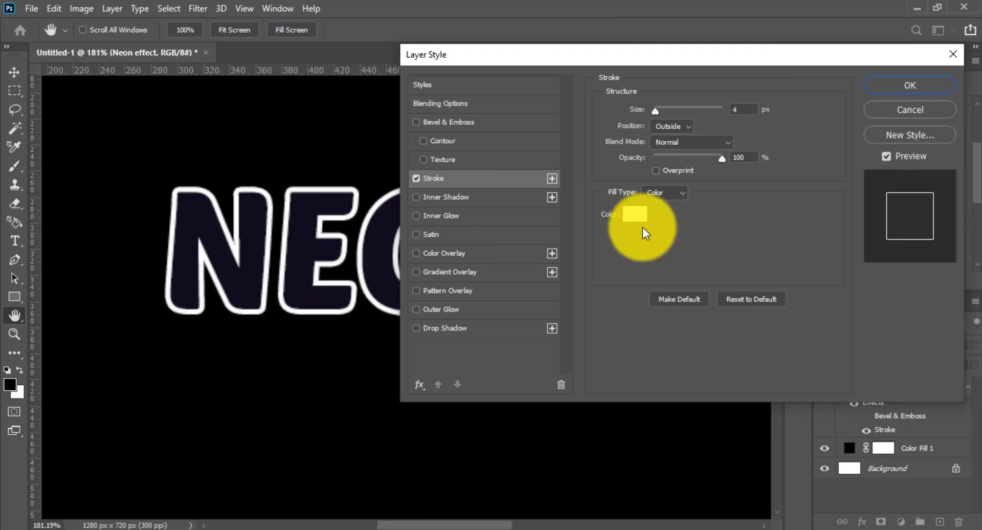
click(443, 106)
drag(674, 169, 650, 167)
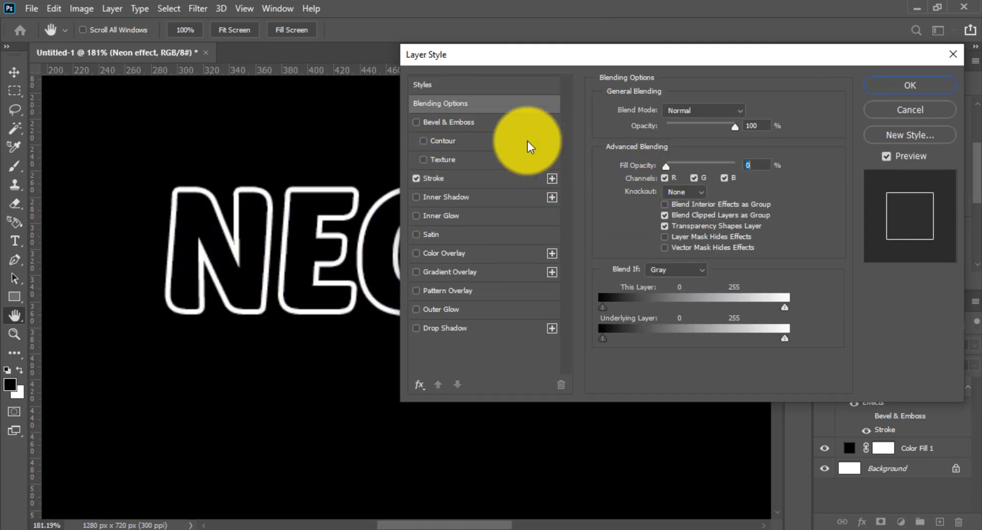
- Change the text's stroke color to light purple #b68eff
click(436, 181)
click(640, 213)
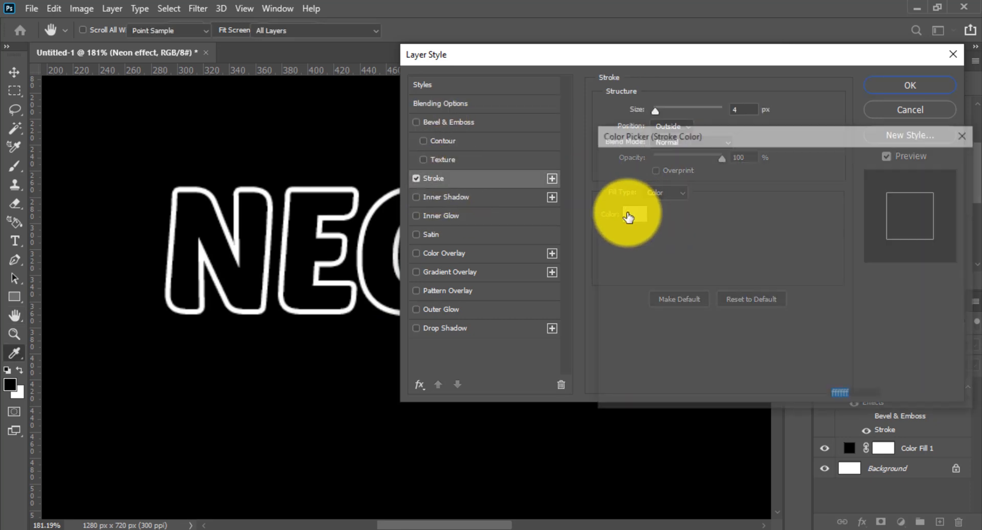
click(667, 174)
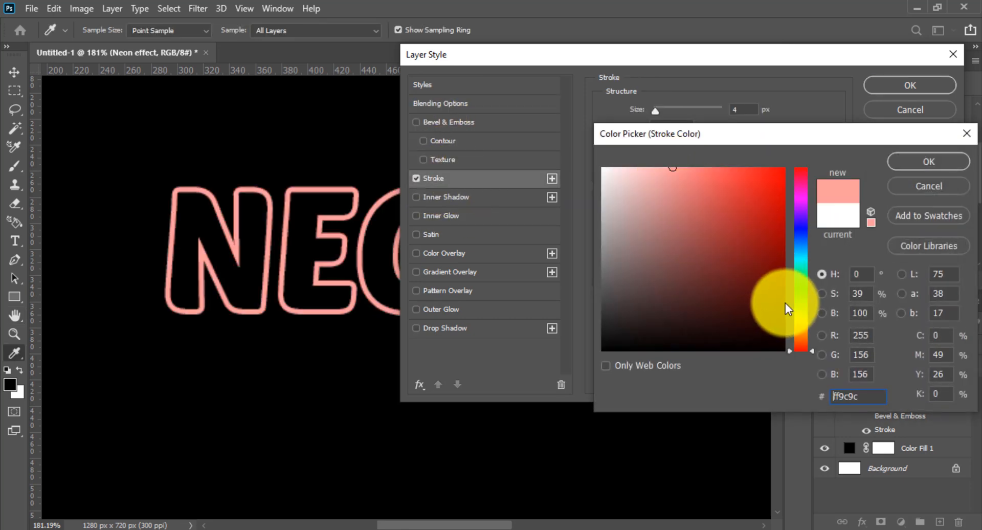
drag(666, 175, 655, 167)
click(799, 218)
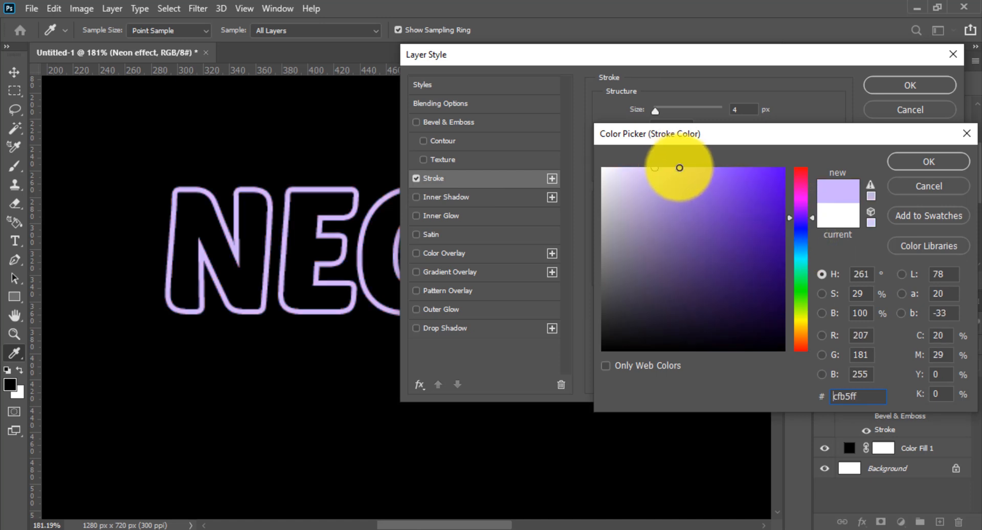
click(684, 168)
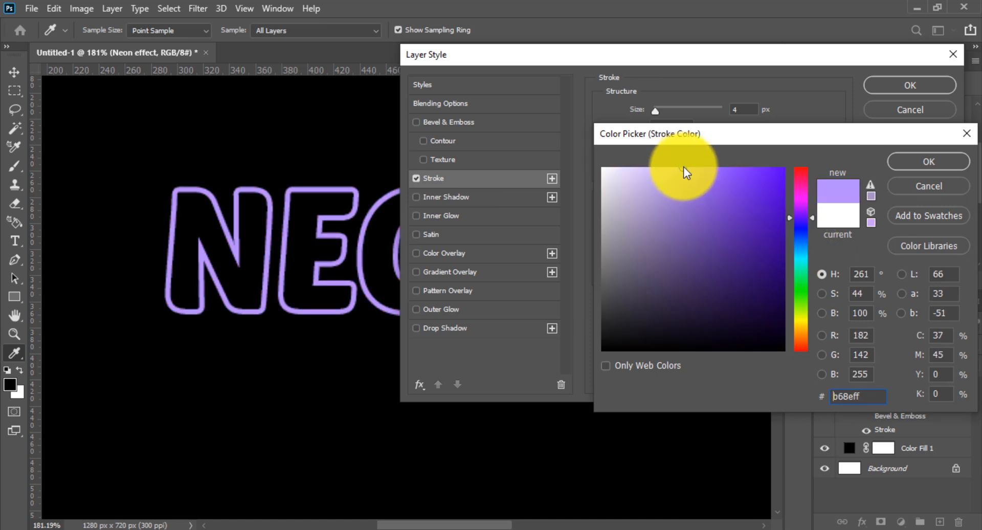
click(922, 164)
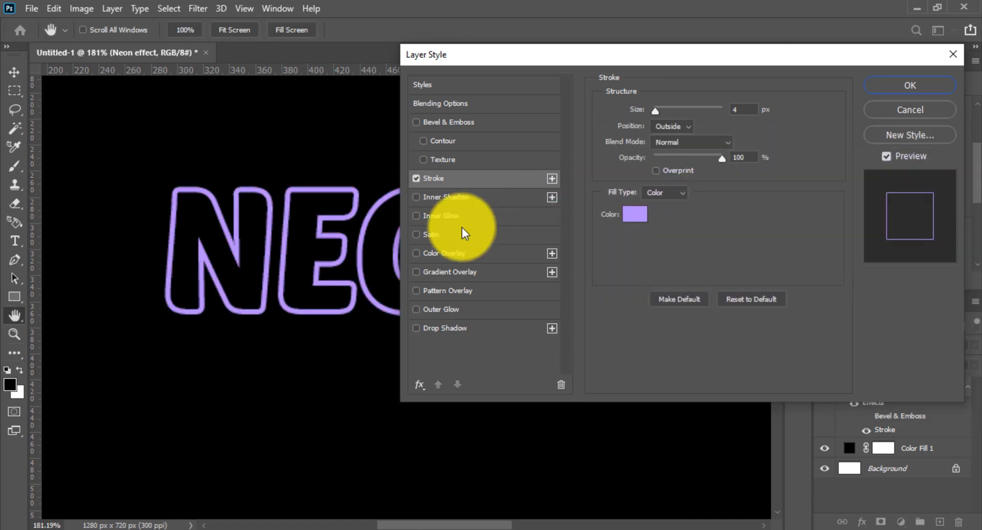
- Add an Outer Glow to the text layer and set the glow color to purple #8034ff
click(441, 309)
click(636, 169)
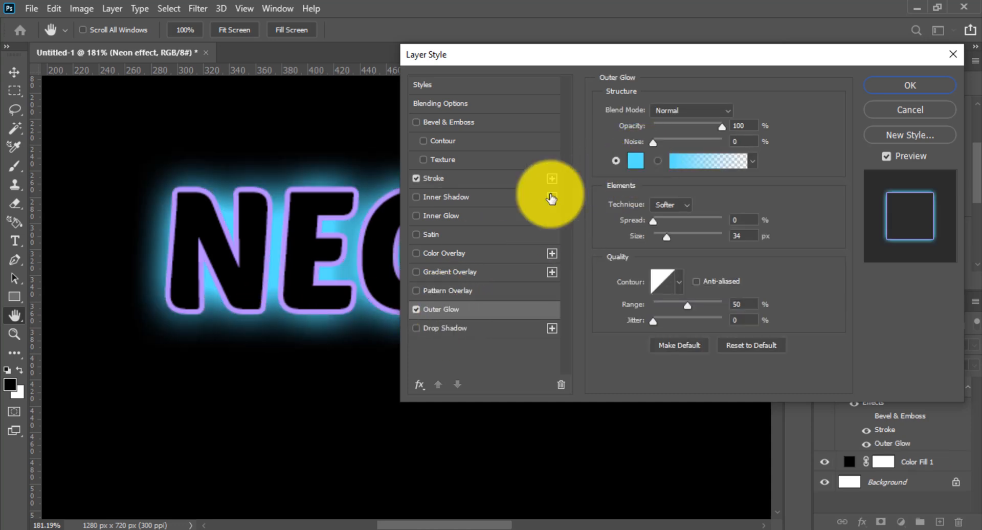
click(271, 226)
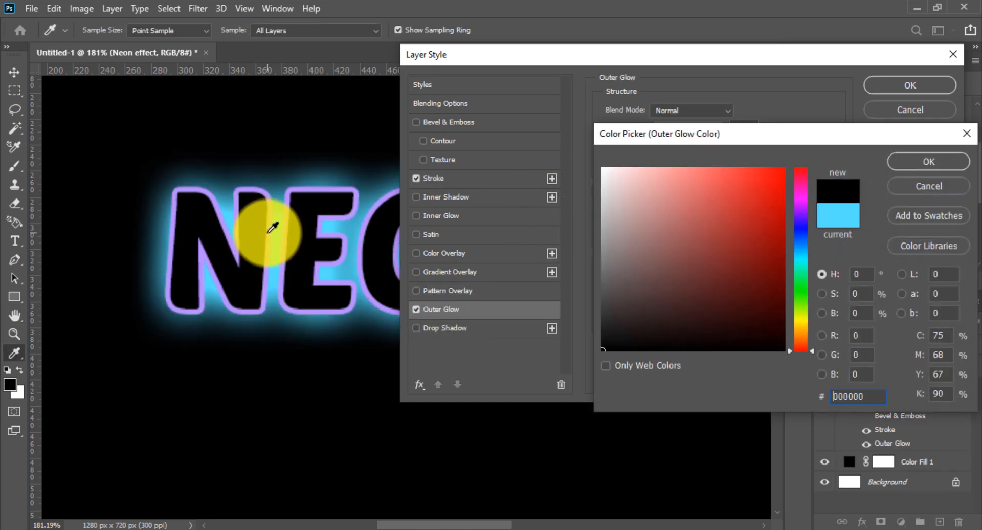
click(801, 244)
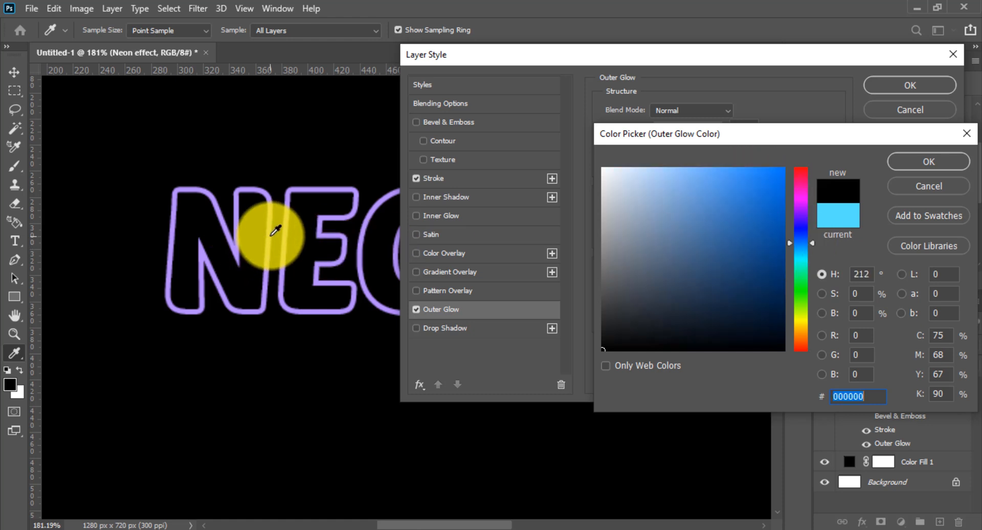
drag(804, 307, 803, 216)
click(748, 164)
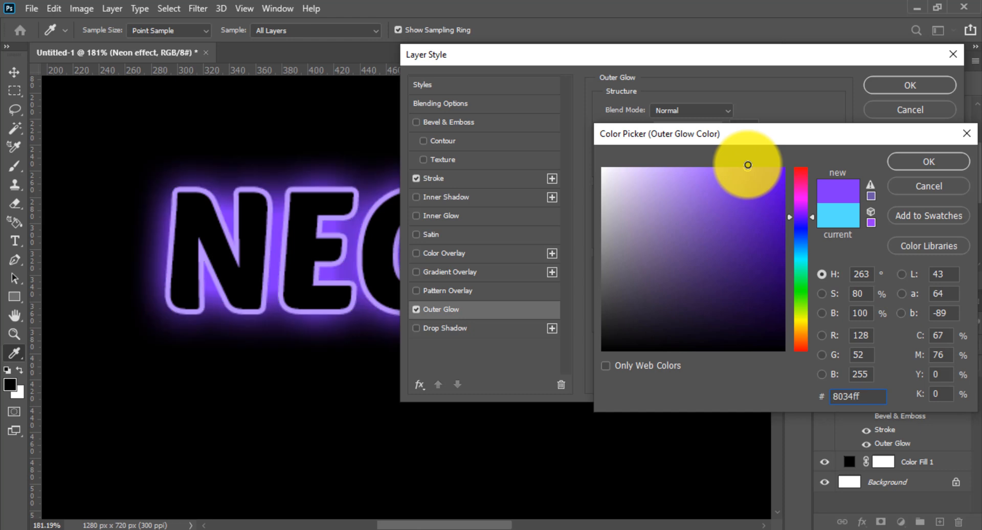
click(918, 162)
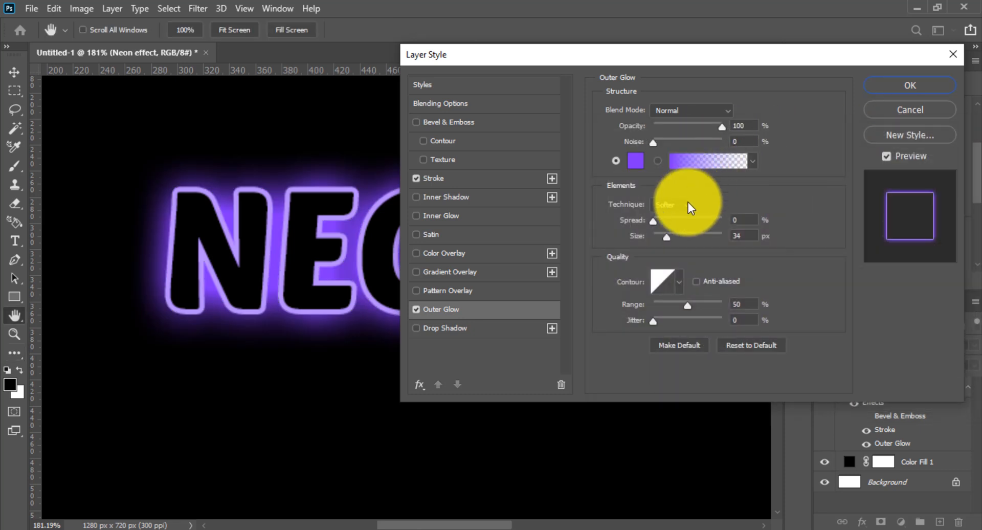
- Try an Outer Glow size of 10 px and examine the look of the whole text
drag(664, 241, 662, 232)
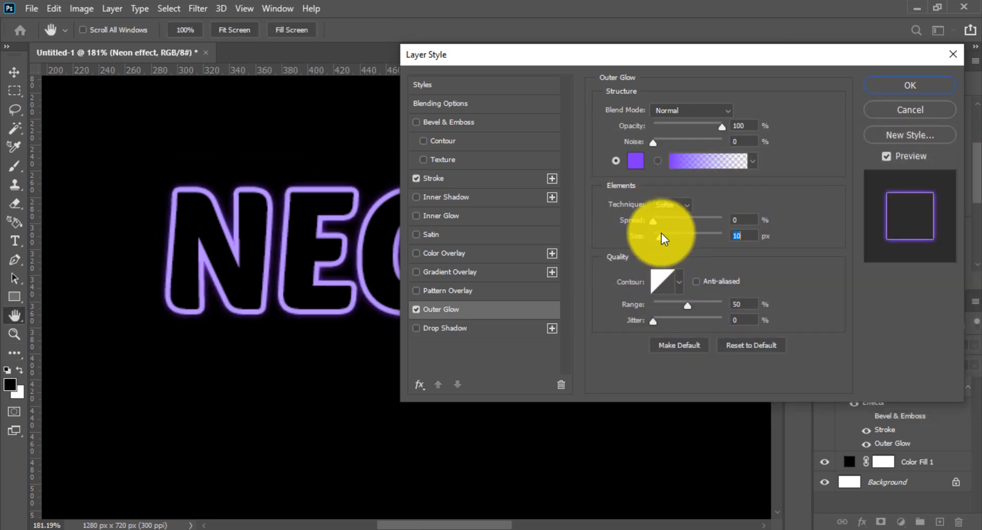
click(441, 105)
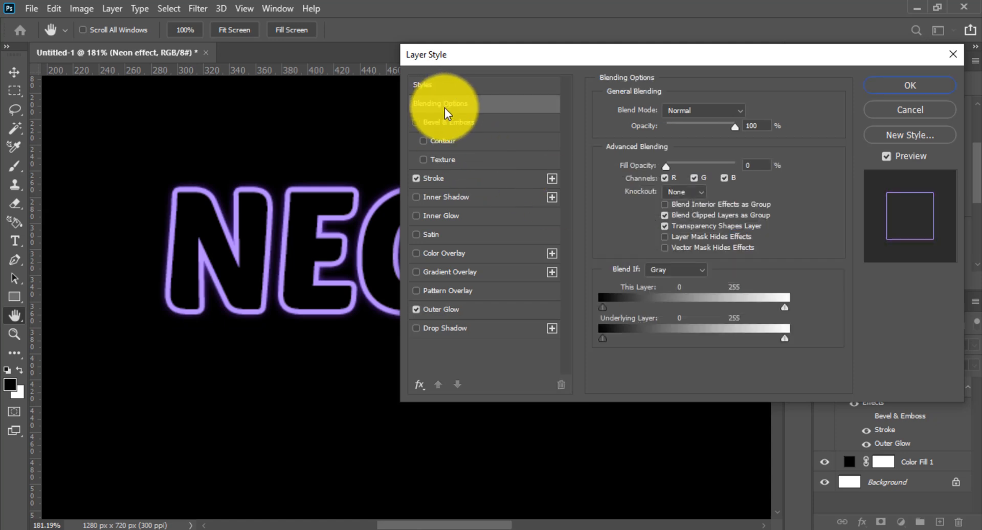
drag(662, 125, 755, 128)
drag(727, 56, 959, 89)
drag(487, 269, 434, 276)
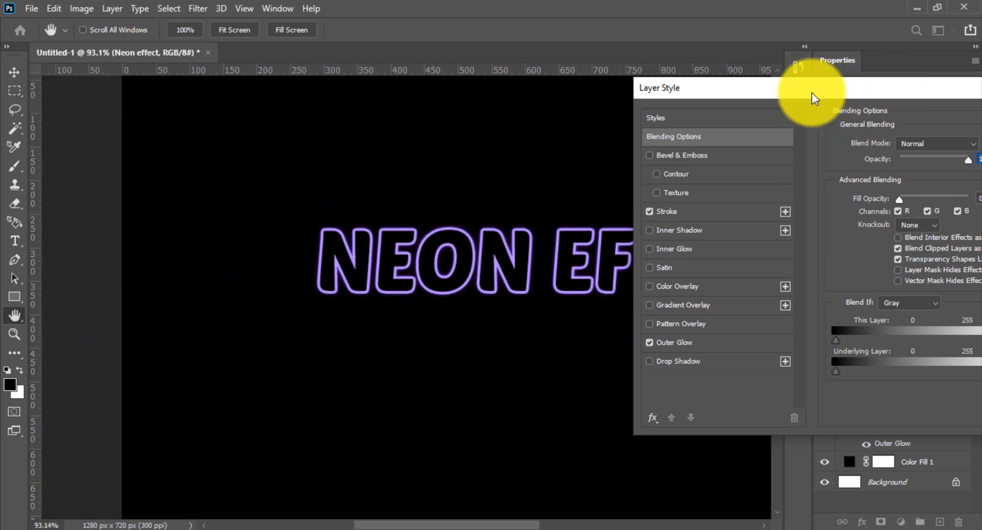
drag(811, 91, 733, 92)
- Set the Outer Glow size to 24 px, inspect the letters, and apply the layer style
click(616, 344)
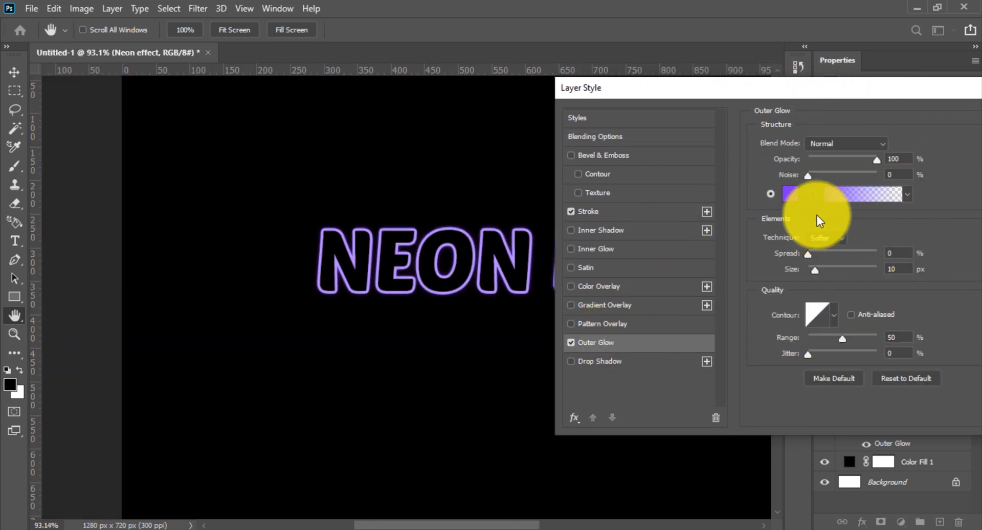
drag(815, 269, 820, 267)
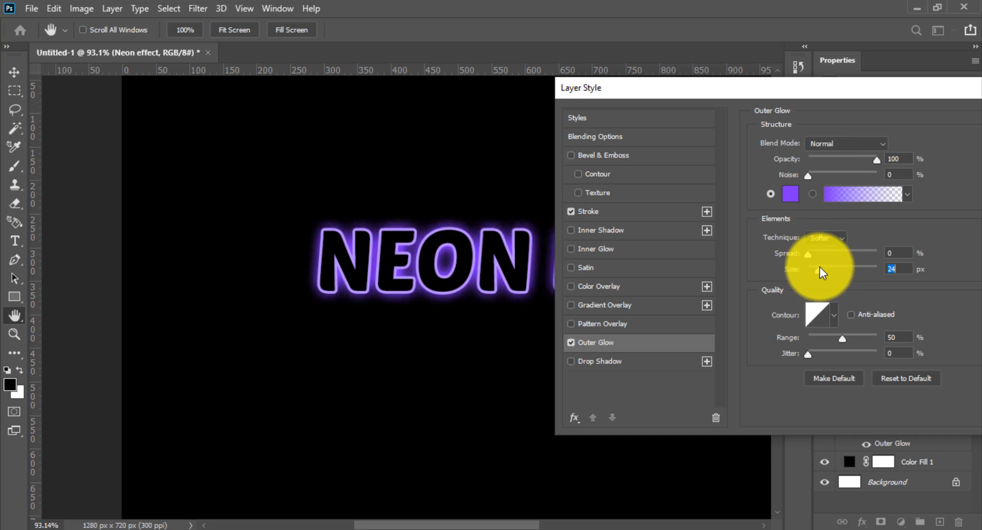
drag(488, 298, 543, 276)
drag(448, 289, 281, 291)
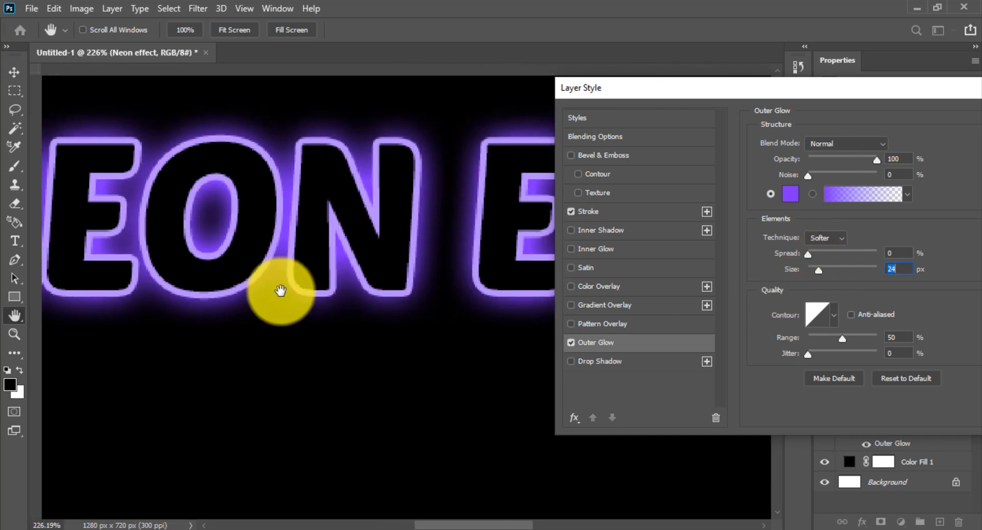
drag(432, 314, 387, 299)
drag(904, 102, 592, 90)
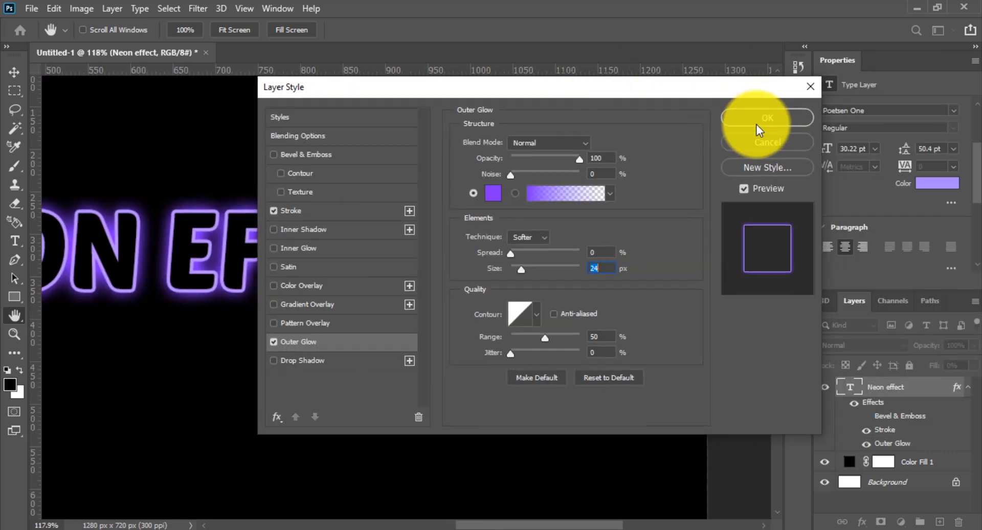
click(757, 125)
- Hide and show the text layer's Stroke effect to check its contribution to the look
click(858, 416)
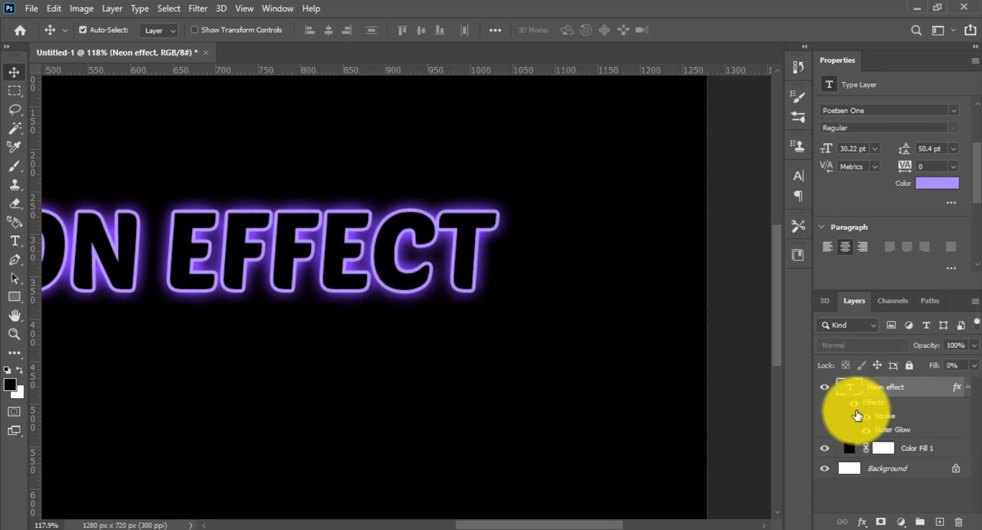
click(866, 418)
click(865, 418)
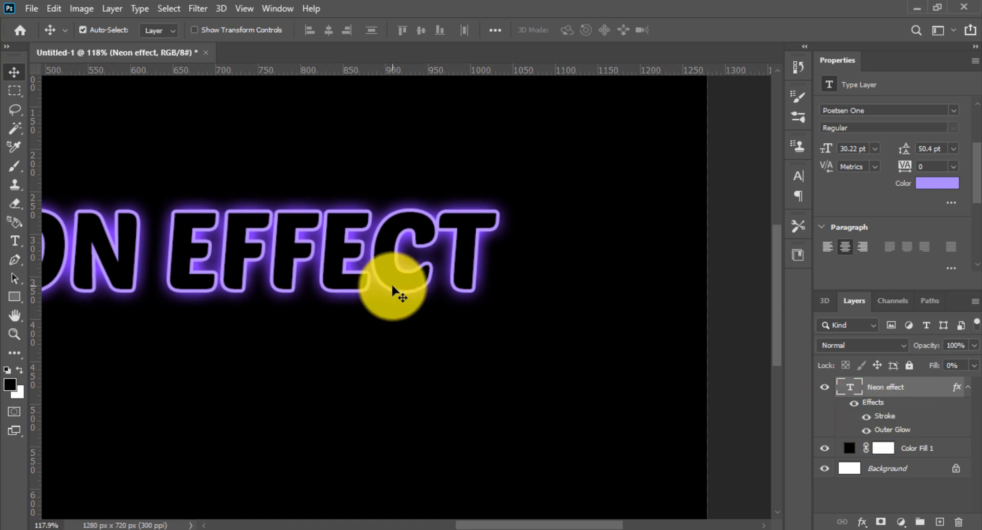
- Select the interiors of the last three letters, E, C and T, with the Magic Wand
scroll(341, 276, up, 1)
key(w)
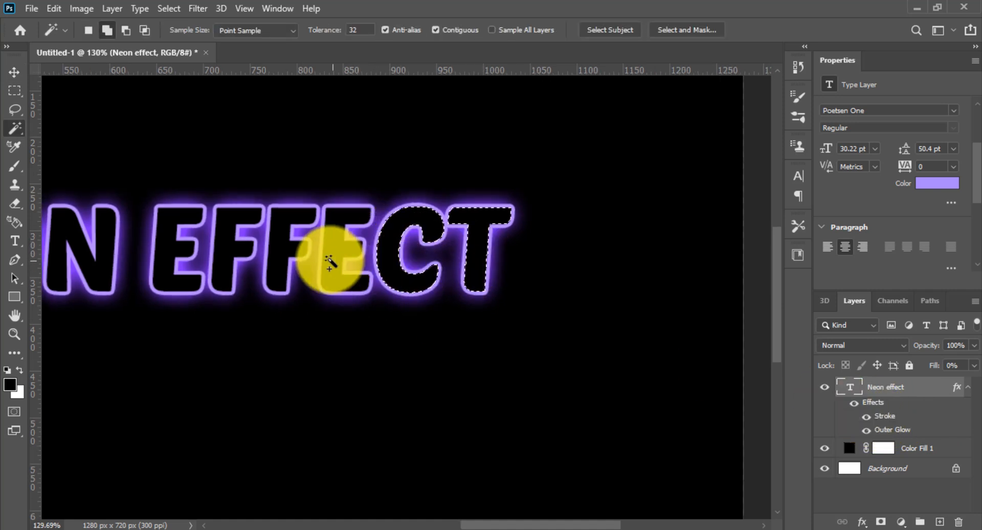
right_click(899, 387)
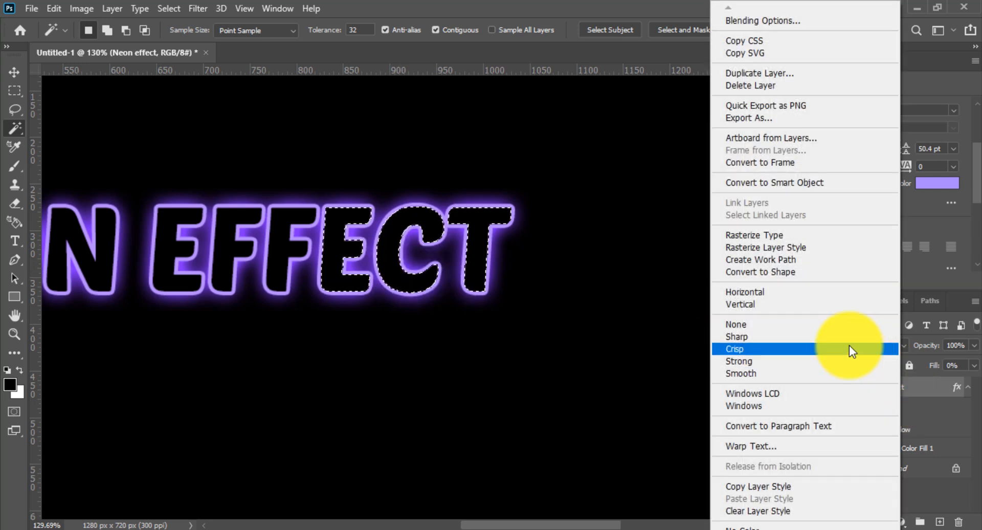
click(926, 430)
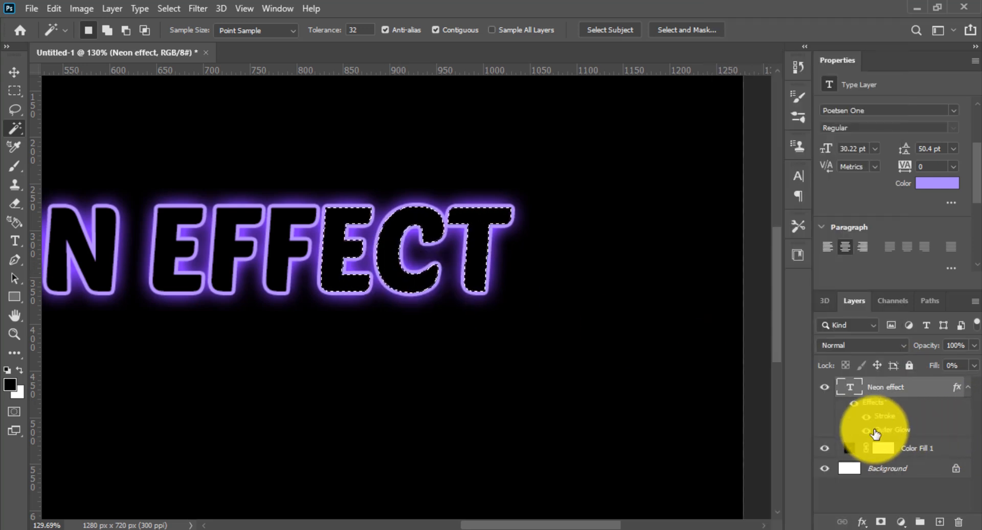
- Hide the text layer's Outer Glow effect and add the interiors of the remaining NEON EFFECT letters to the Magic Wand selection
click(865, 431)
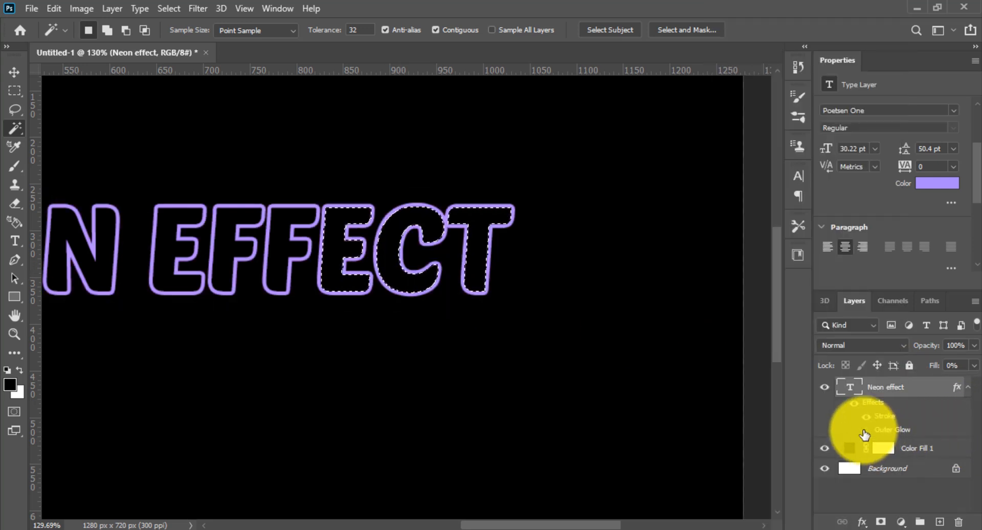
right_click(874, 391)
click(299, 231)
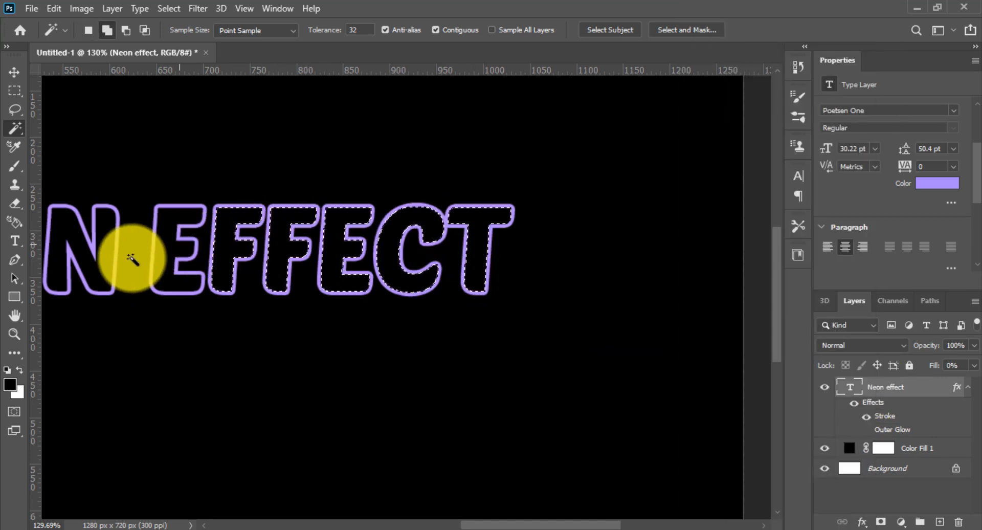
drag(136, 259, 442, 271)
shift+click(421, 267)
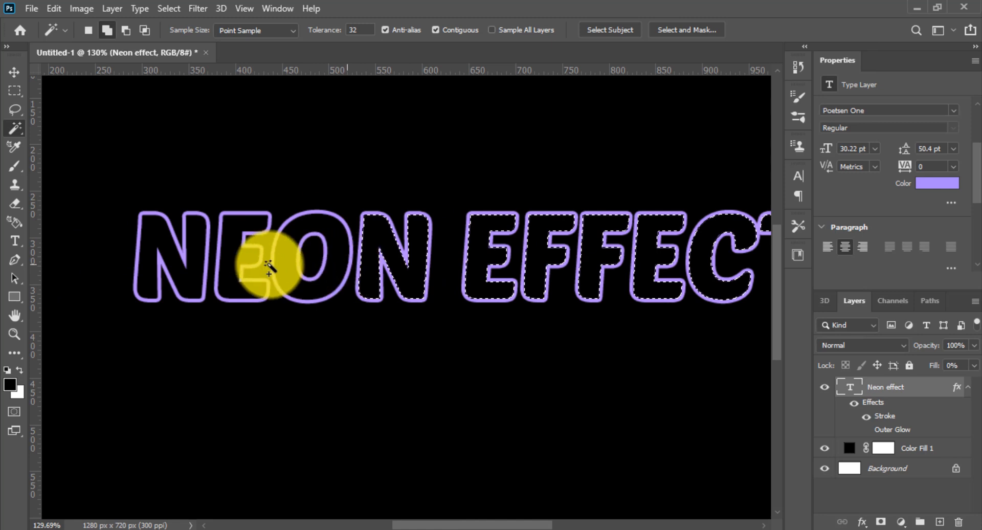
shift+click(236, 263)
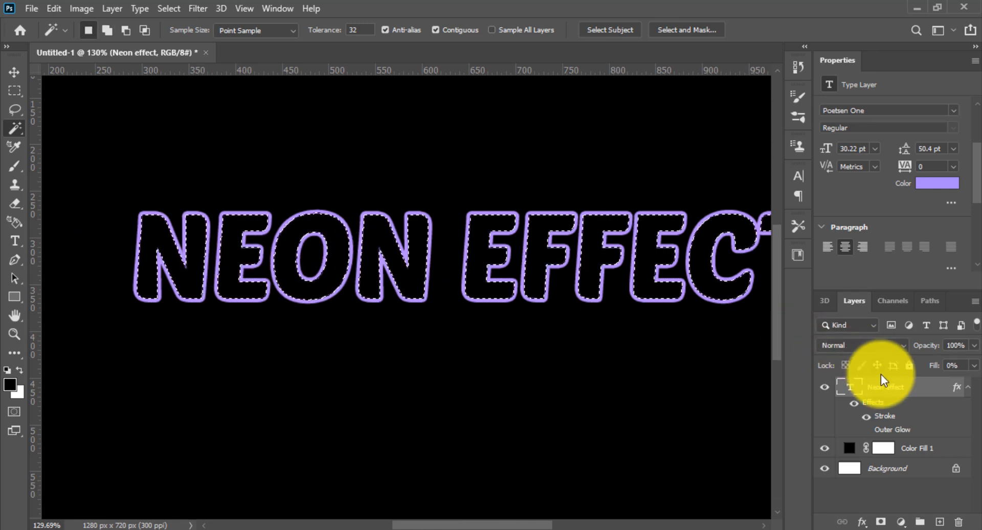
- Rasterize the Neon effect text layer, invert the letter selection, and inspect the letter edges up close
right_click(884, 387)
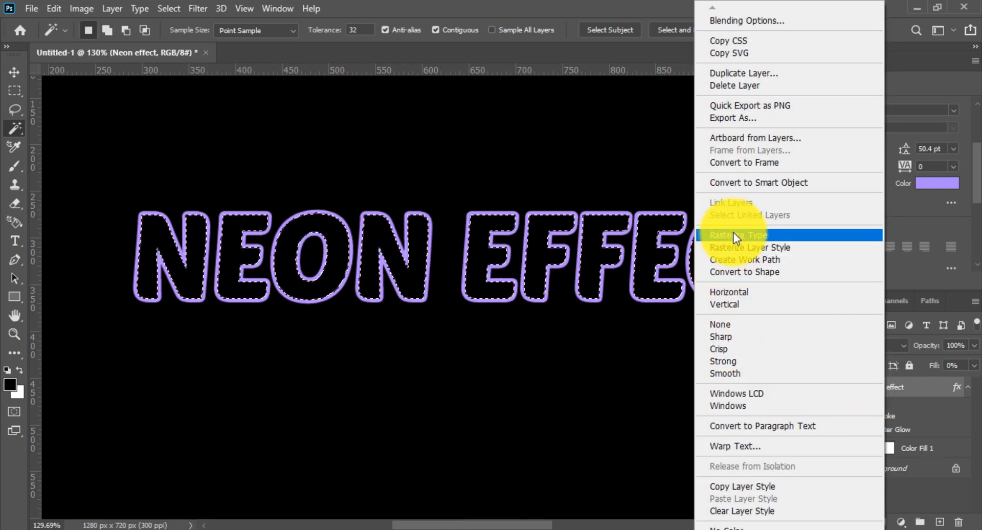
click(734, 234)
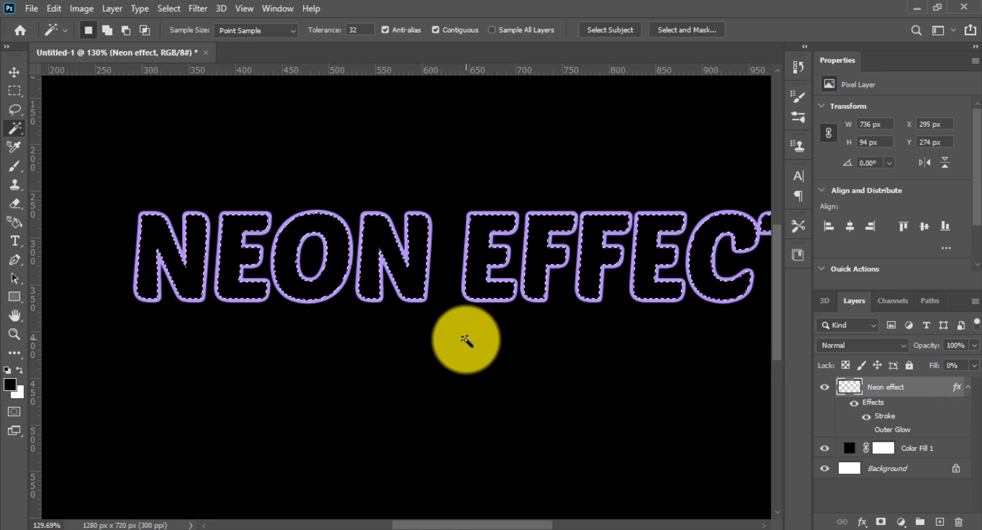
key(Delete)
key(ctrl+z)
drag(547, 281, 602, 240)
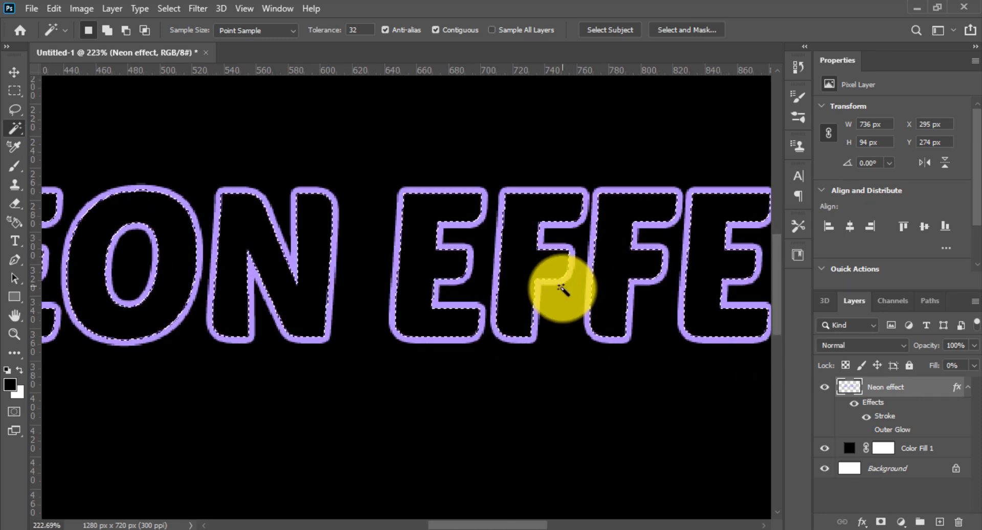
key(ctrl+shift+i)
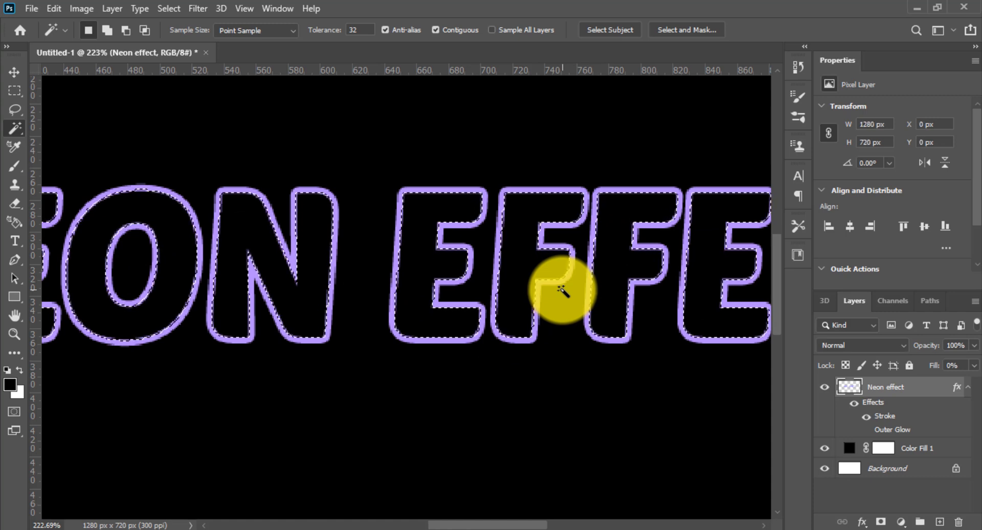
drag(563, 291, 531, 315)
drag(445, 281, 533, 280)
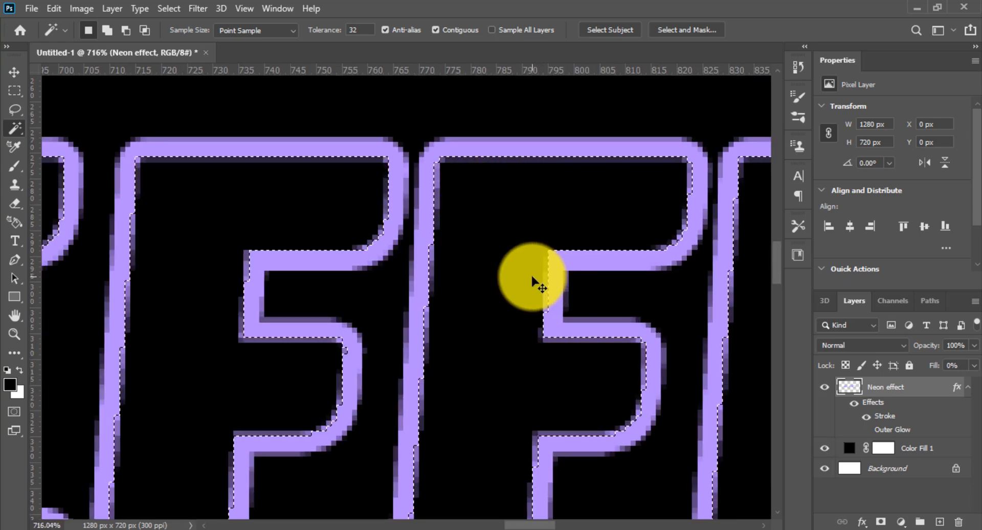
- Clear the selection, preview the Outer Glow effect on the letters, and undo showing it
key(ctrl+d)
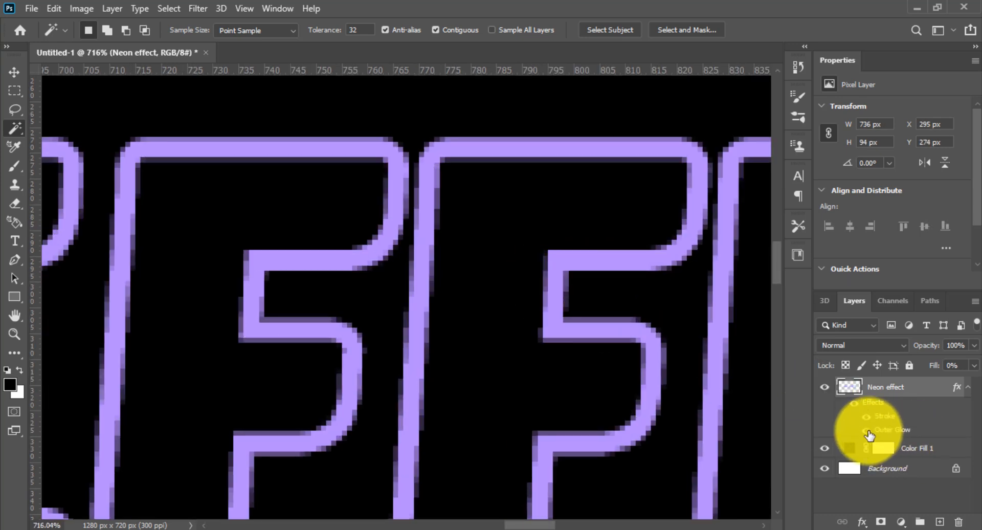
click(866, 429)
drag(610, 399, 540, 384)
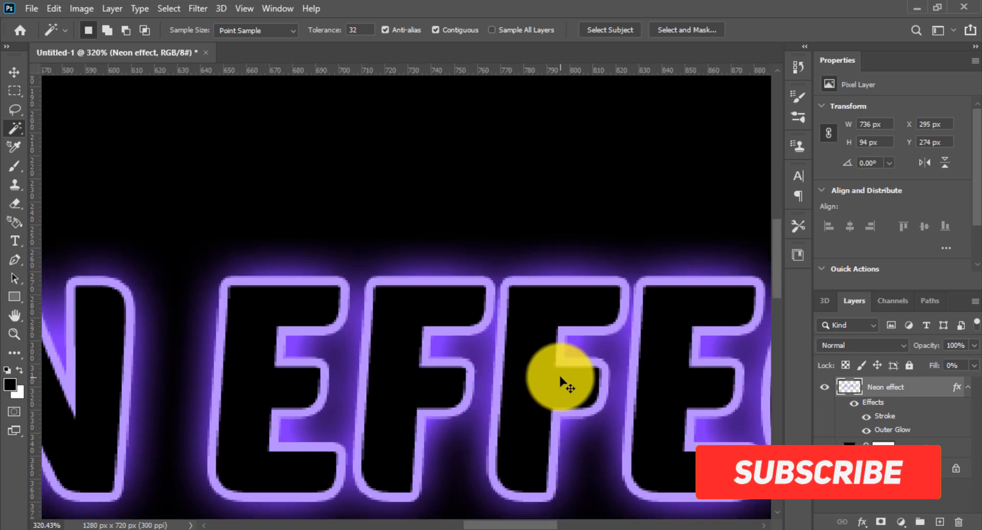
key(ctrl+z)
- Select the interior of the second F, try converting the layer effects into separate layers, and undo the conversion
click(561, 381)
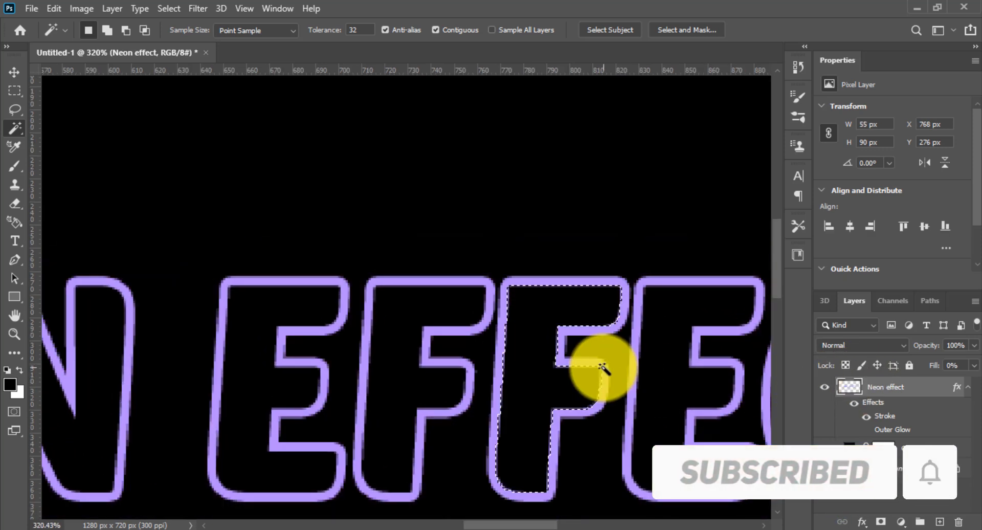
click(967, 390)
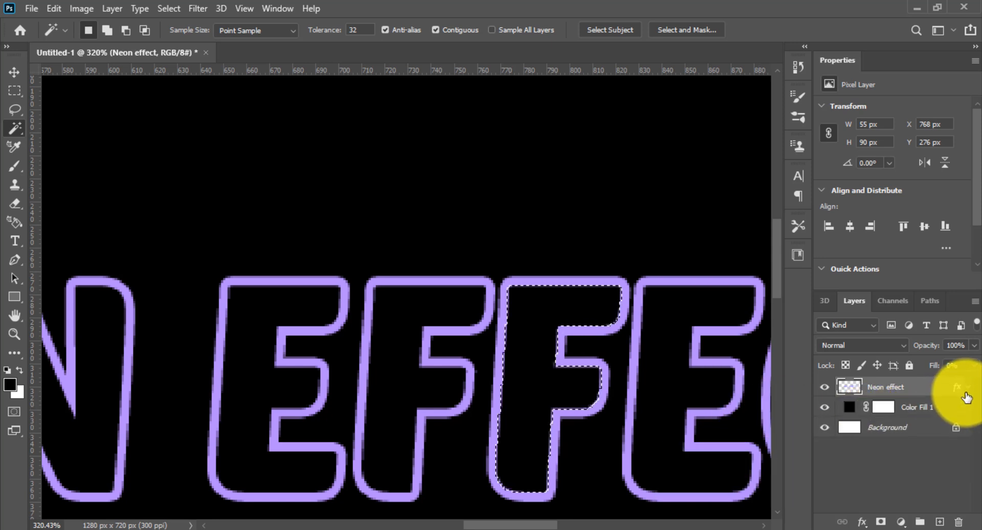
click(966, 393)
right_click(965, 392)
click(906, 360)
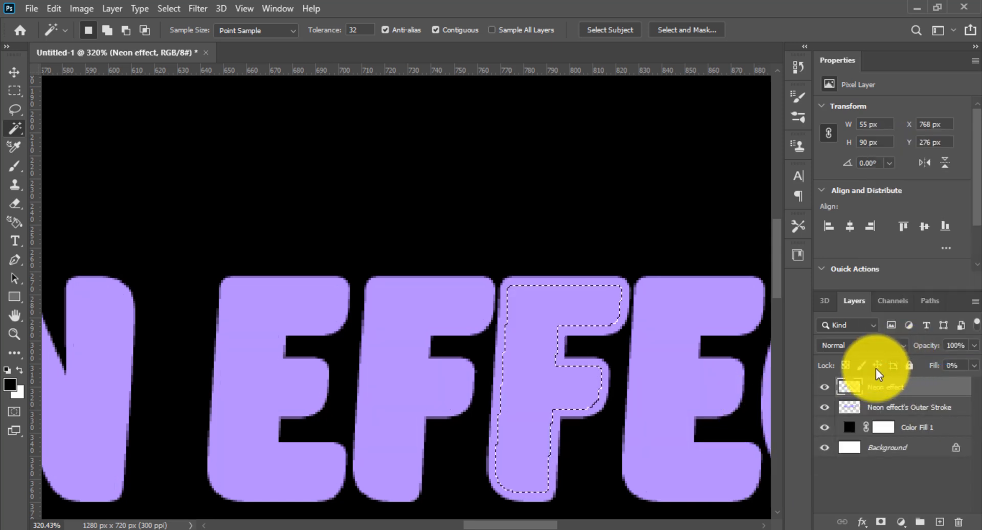
scroll(636, 399, down, 2)
key(ctrl+z)
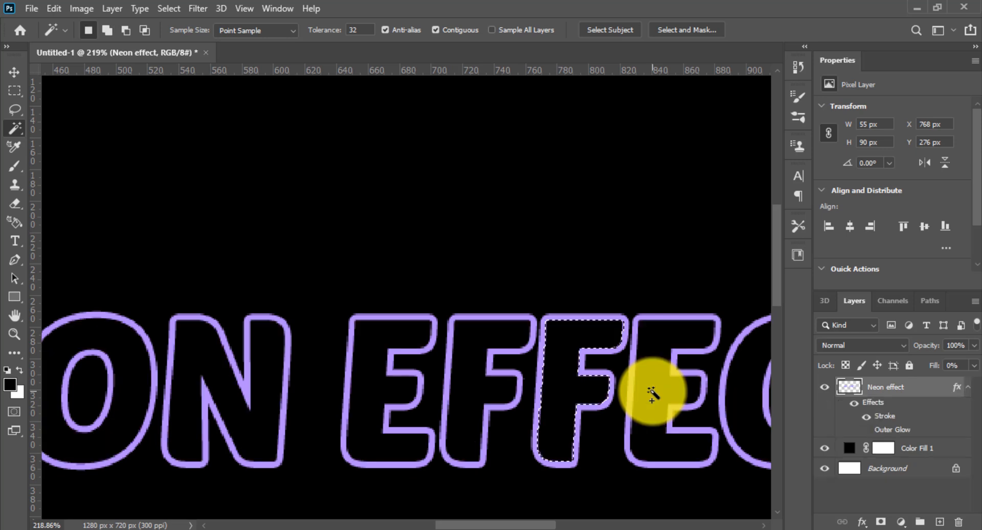
- Discard the partial letter selection and restore the inverted selection around all the NEON EFFECT letter interiors
drag(745, 394, 554, 361)
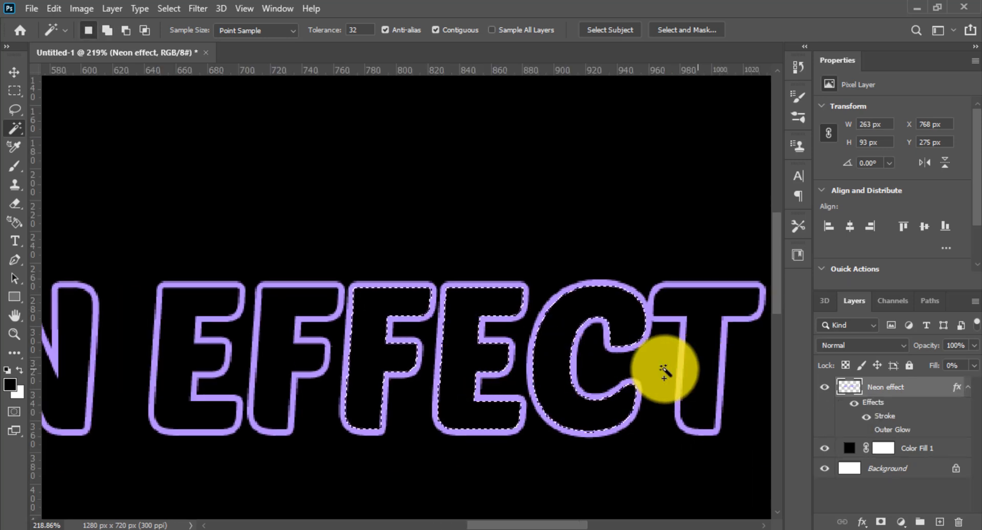
scroll(529, 385, down, 2)
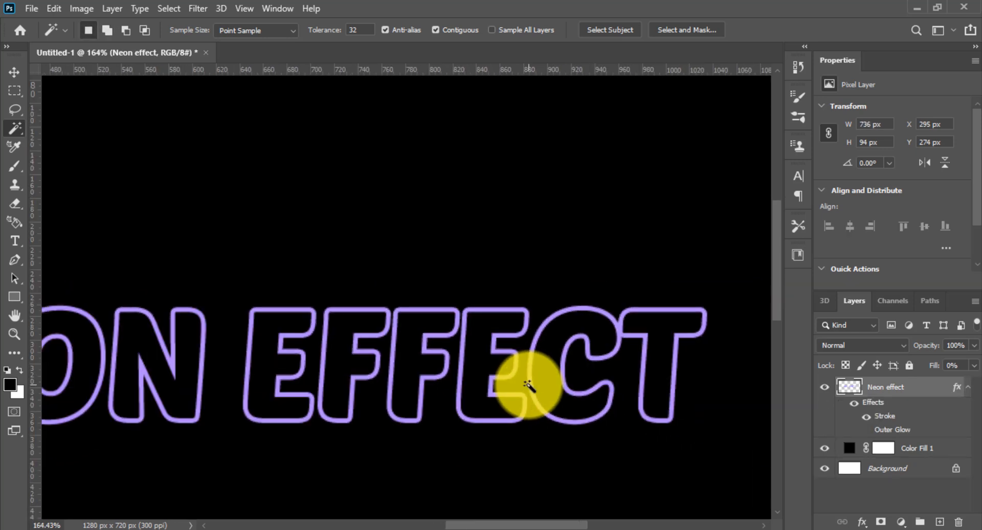
scroll(532, 391, down, 3)
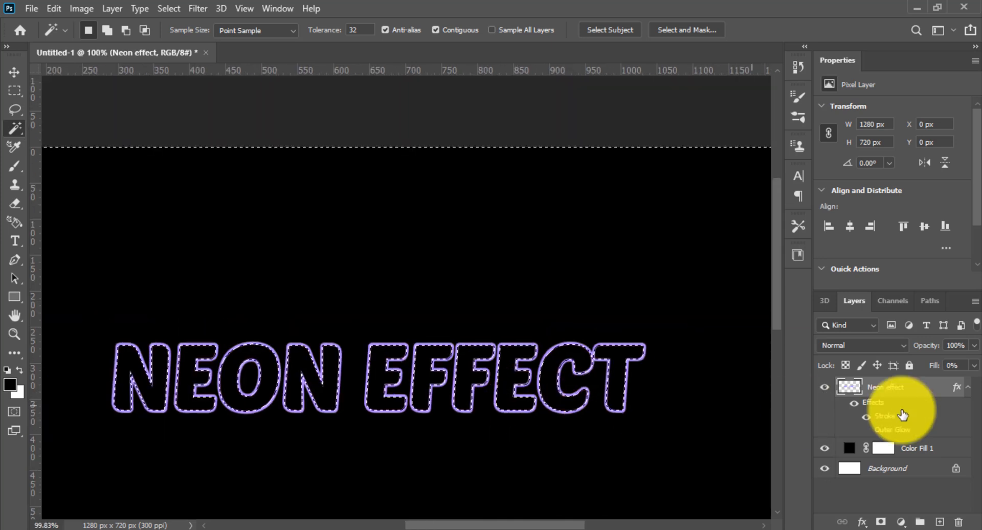
- Convert the Stroke effect into its own layer and delete the letter interiors from the outer stroke layer, leaving only outlines
right_click(968, 397)
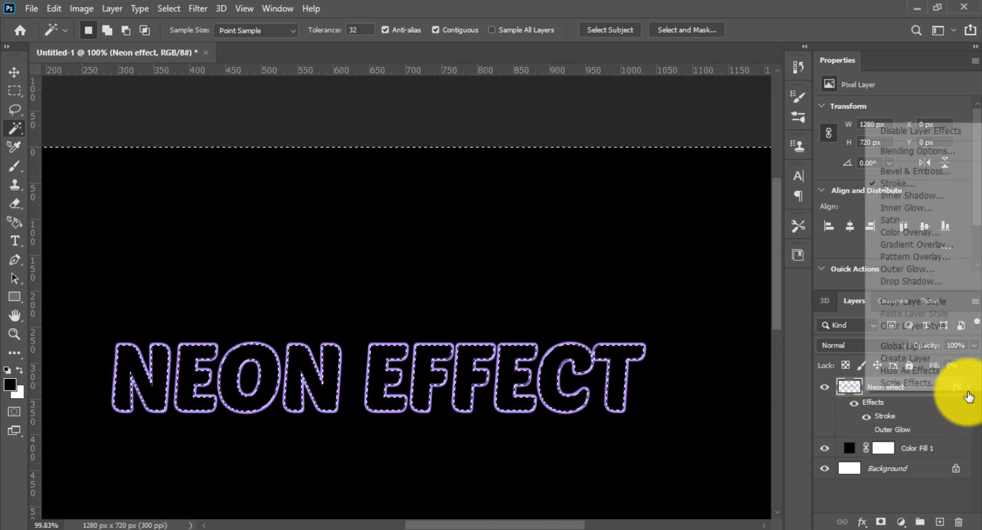
click(929, 361)
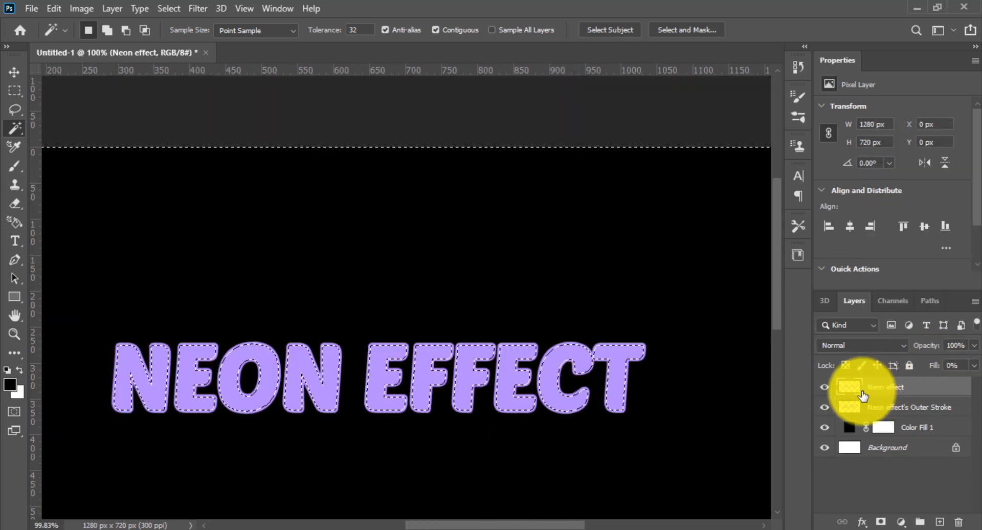
click(848, 410)
key(Delete)
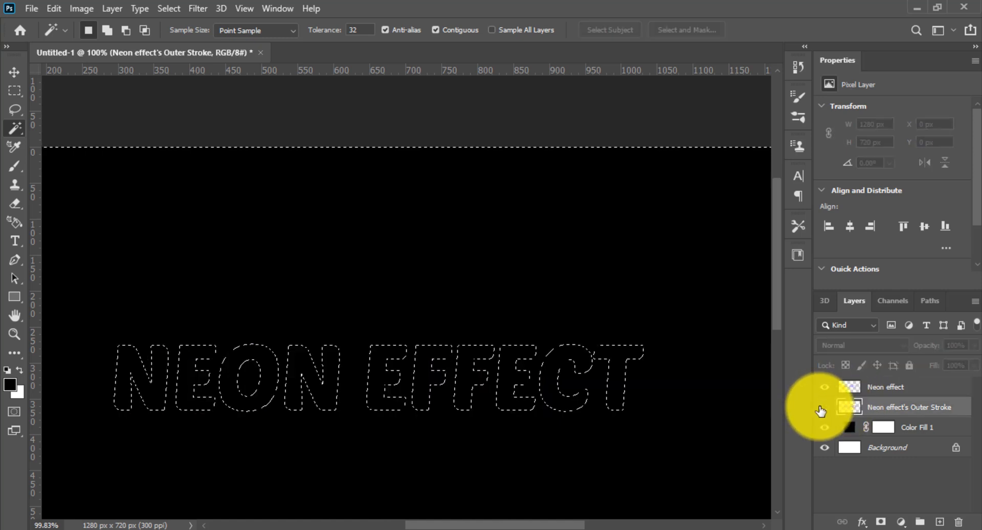
key(ctrl+z)
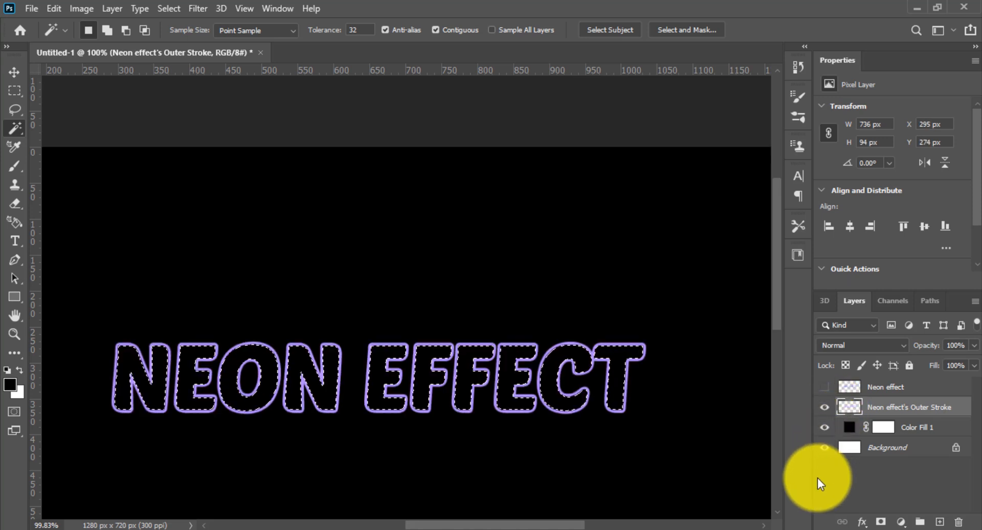
- Clear the selection and delete the hidden Neon effect layer
ctrl+click(510, 373)
drag(511, 376, 604, 383)
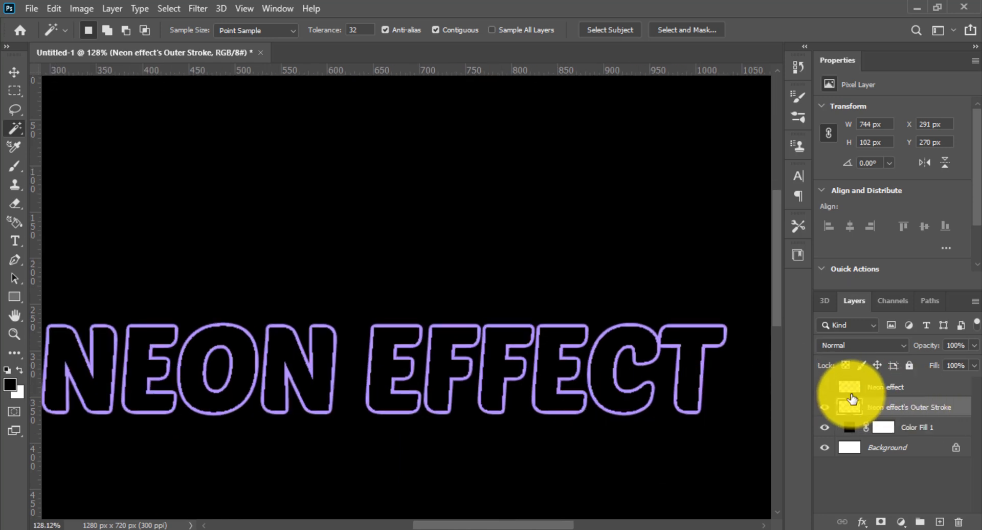
click(870, 387)
click(960, 522)
- Apply a Gaussian Blur with a 1.7-pixel radius to the outer stroke layer
drag(551, 335, 622, 329)
click(198, 8)
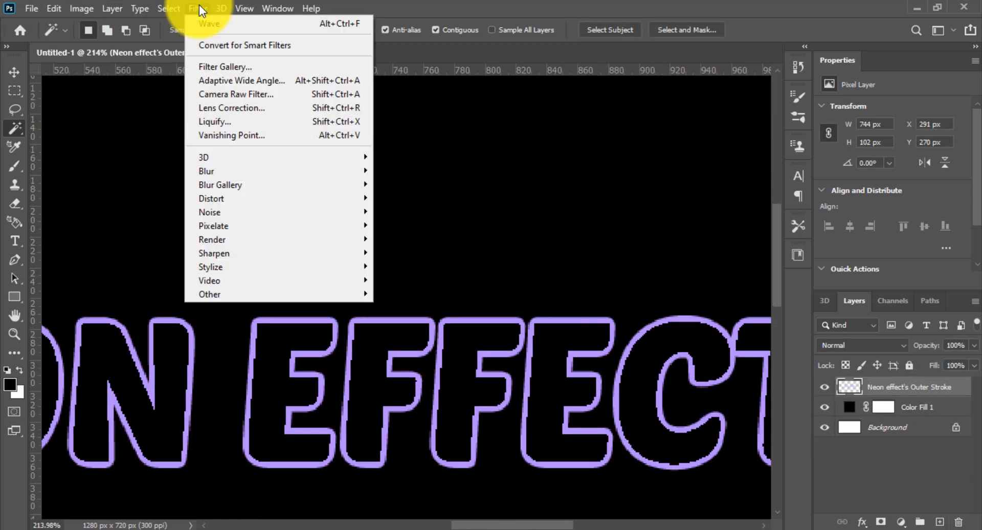
mouse_move(216, 168)
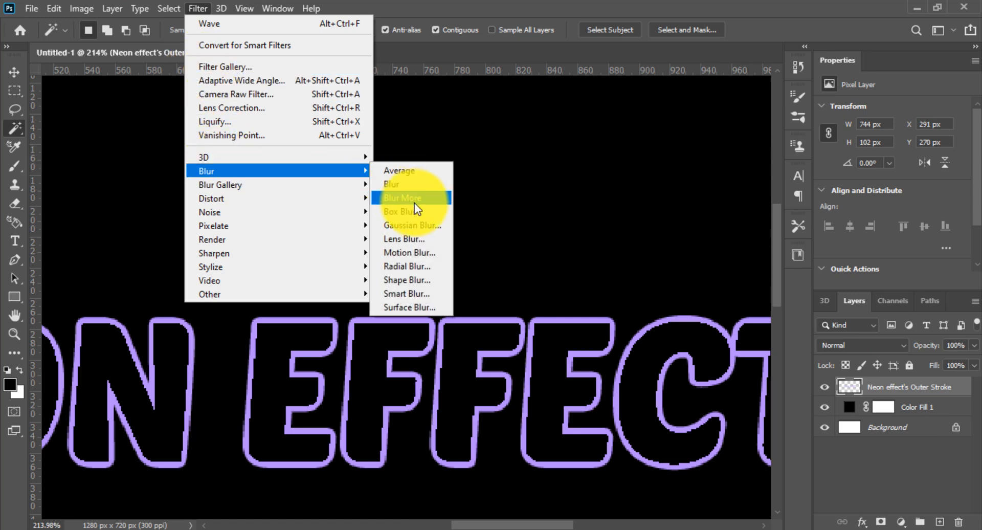
click(409, 225)
mouse_move(593, 303)
mouse_down()
mouse_move(577, 303)
mouse_move(585, 305)
mouse_up()
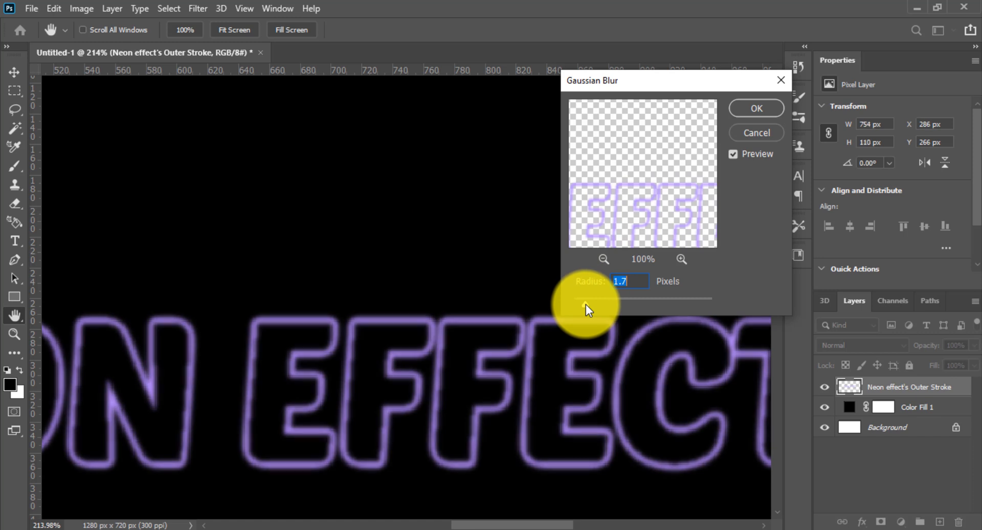
click(770, 108)
- Add an Outer Glow layer style to the blurred outer stroke layer, keeping the text in view beside the settings
key(w)
scroll(609, 293, down, 3)
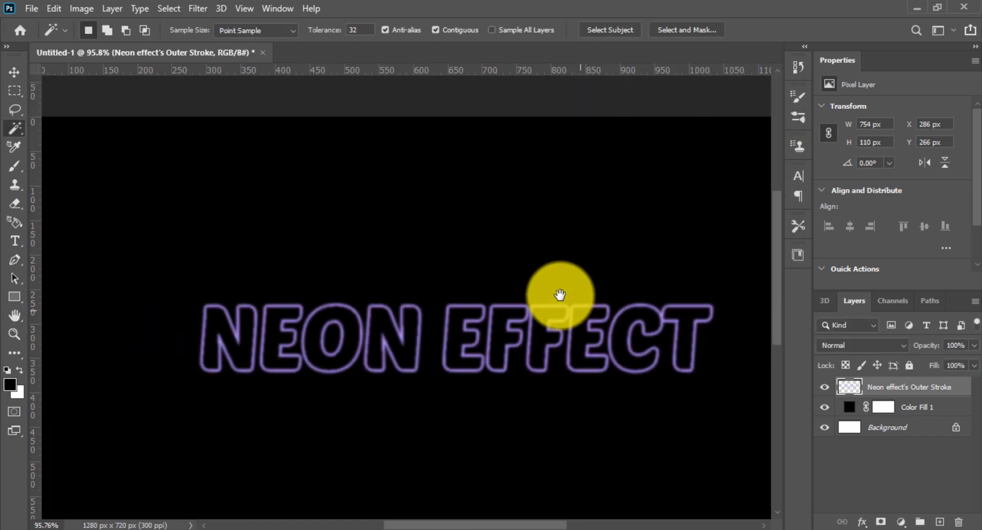
right_click(839, 389)
click(774, 20)
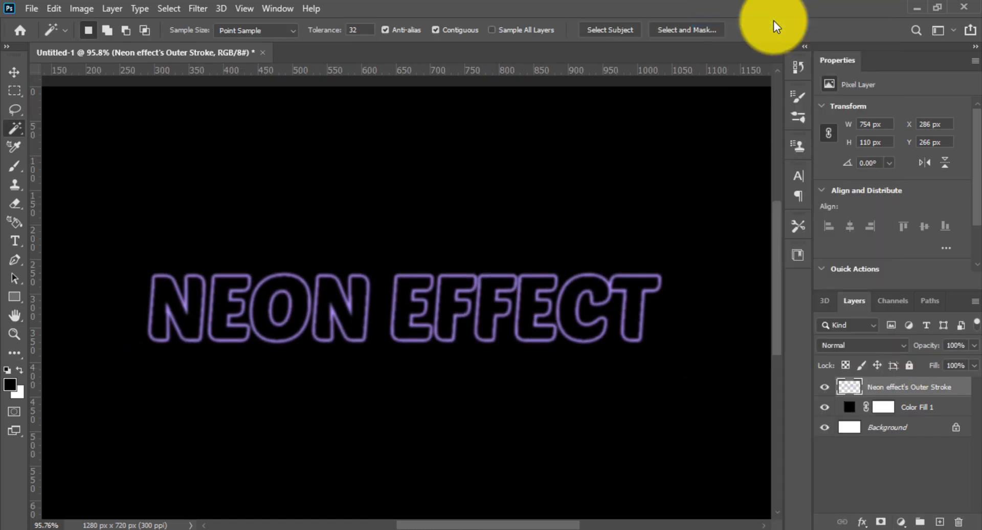
key(h)
click(320, 342)
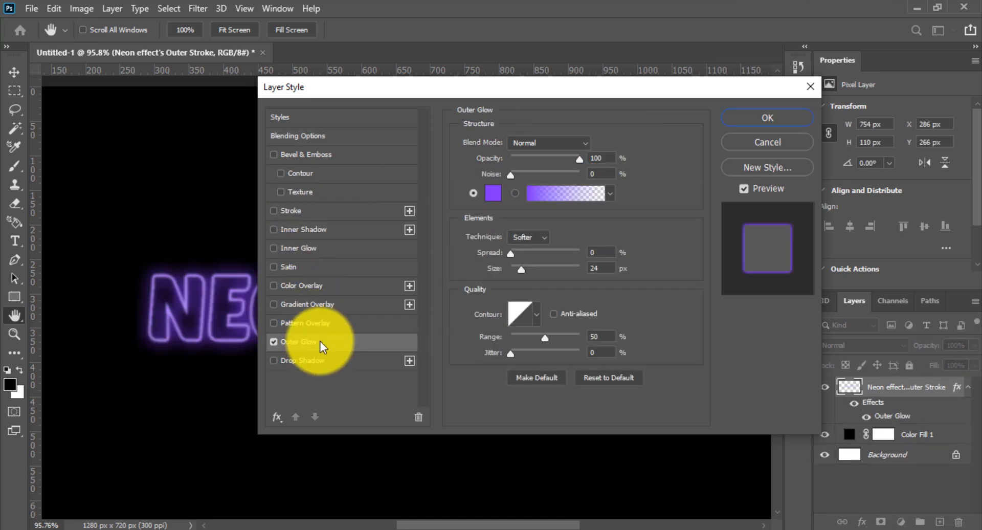
drag(387, 79, 599, 84)
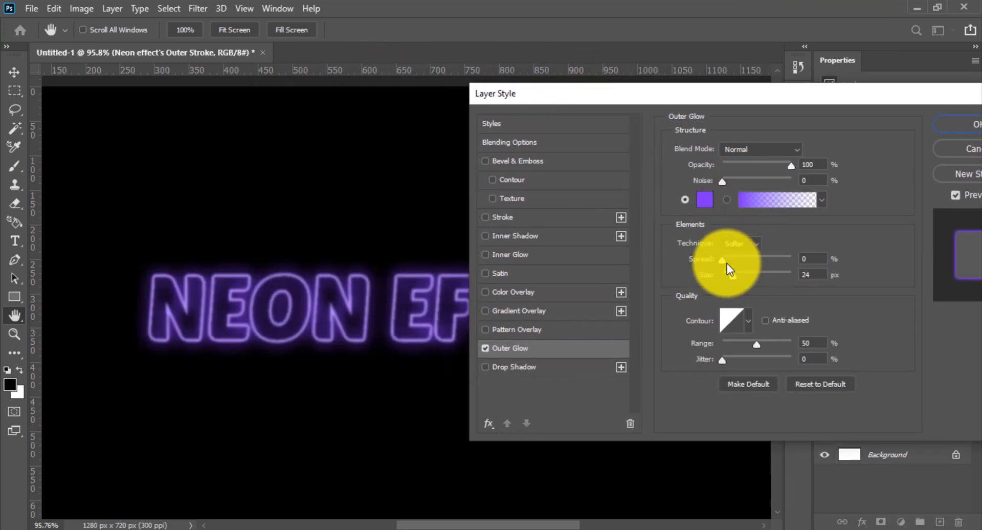
- Try an Outer Glow size of 49 px with 0% spread and 100% opacity
drag(727, 263, 721, 254)
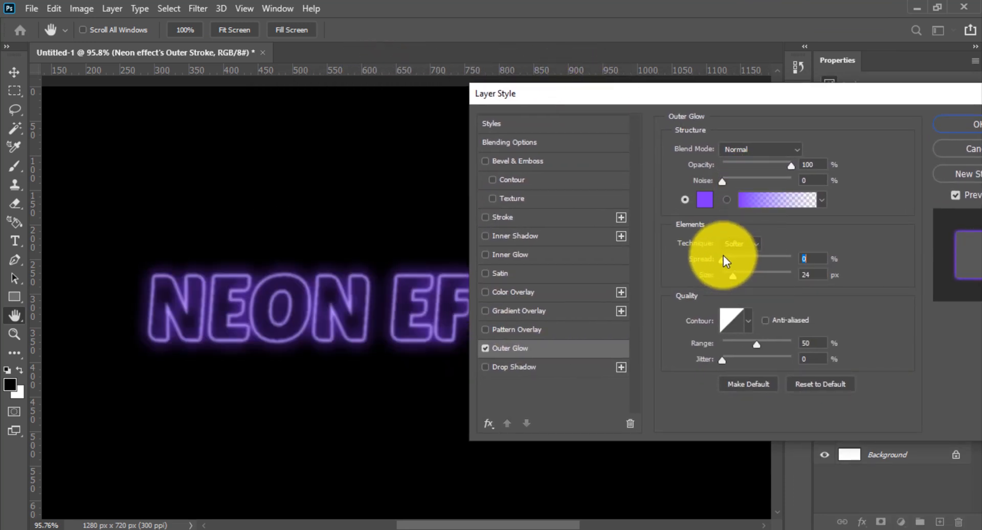
mouse_move(791, 165)
mouse_down()
mouse_move(776, 167)
mouse_move(786, 165)
mouse_up()
mouse_move(732, 275)
mouse_down()
mouse_move(745, 272)
mouse_move(720, 279)
mouse_up()
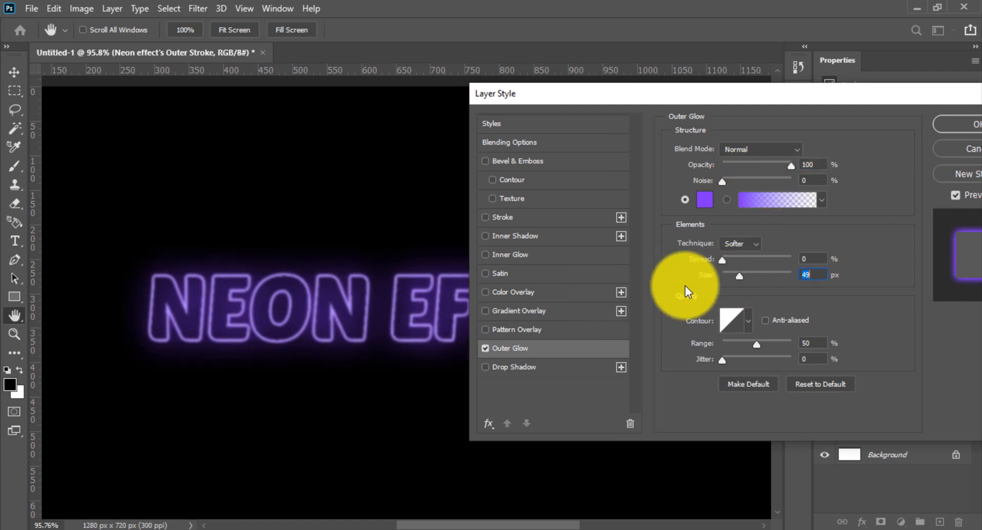
- Change the Outer Glow color to a more saturated violet and set the glow size to 9 px
click(702, 201)
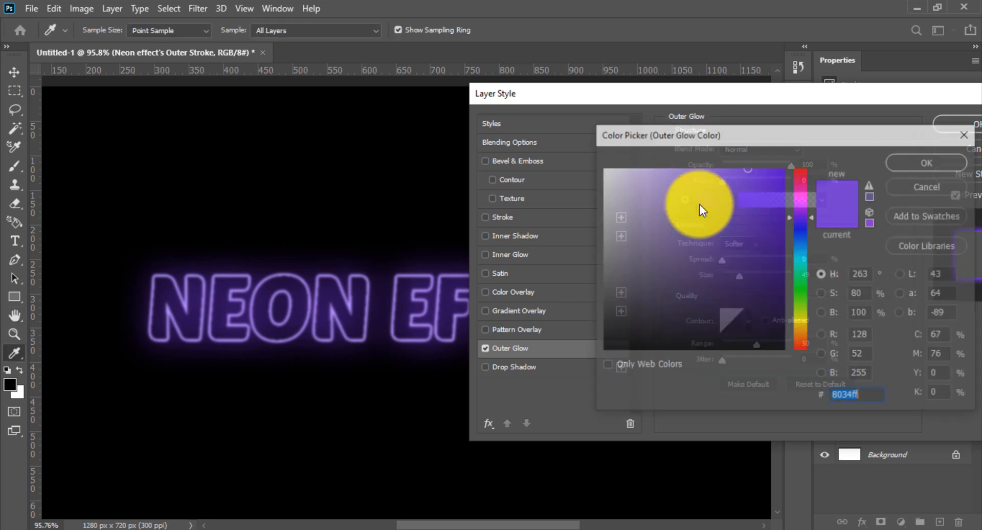
drag(779, 169, 793, 165)
click(901, 163)
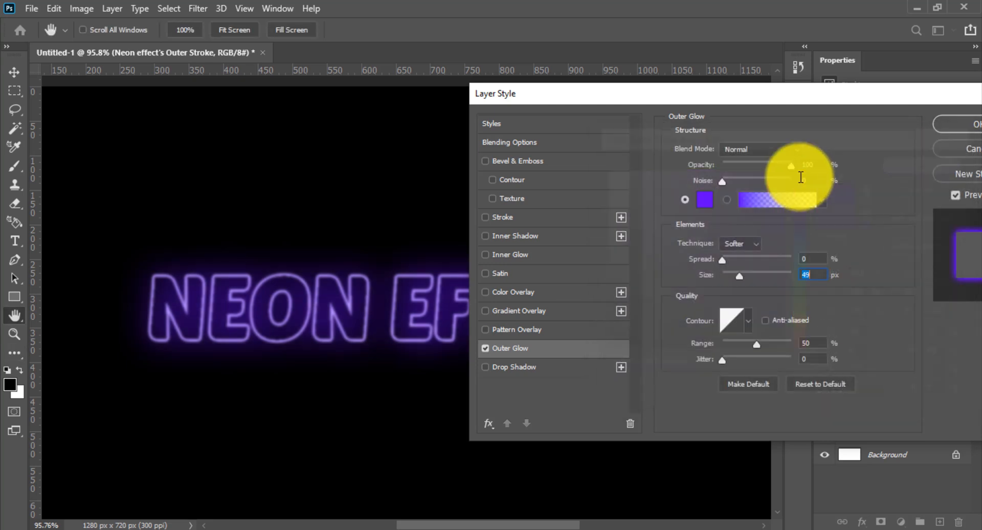
mouse_move(722, 261)
mouse_down()
mouse_move(752, 275)
mouse_move(730, 274)
mouse_up()
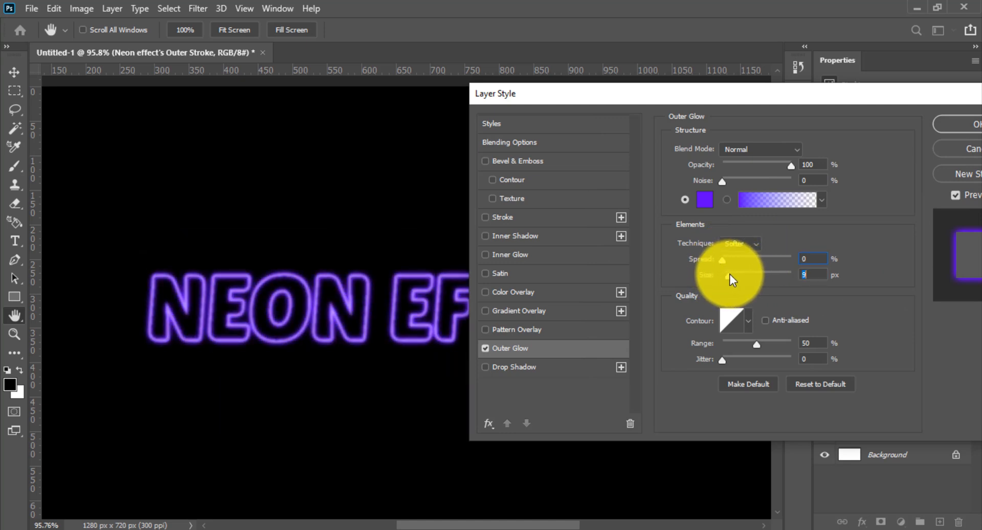
- Examine the violet glow around the NEON EFFECT lettering at several magnifications, keeping the layer style settings within reach
scroll(266, 329, down, 8)
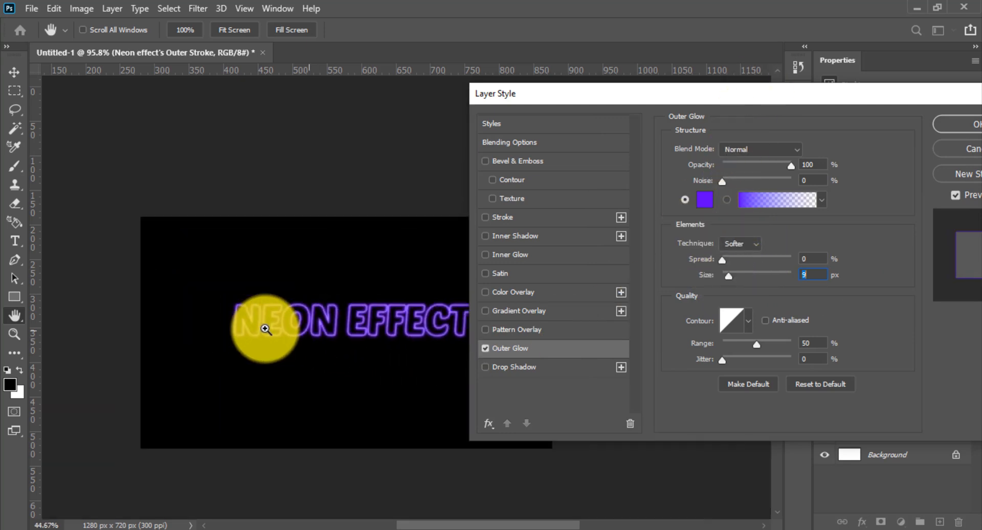
scroll(265, 329, up, 8)
scroll(265, 329, down, 7)
drag(614, 106, 763, 112)
scroll(526, 258, up, 10)
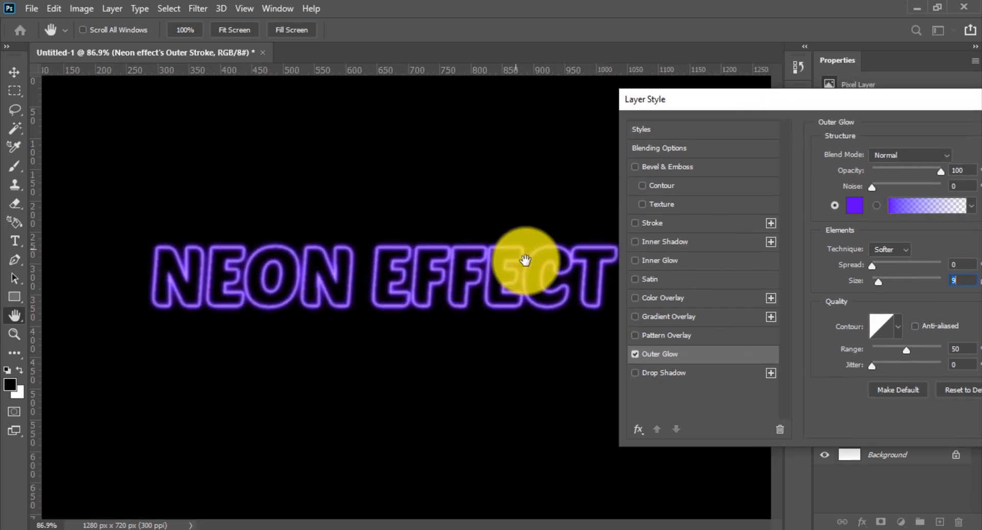
scroll(438, 241, down, 3)
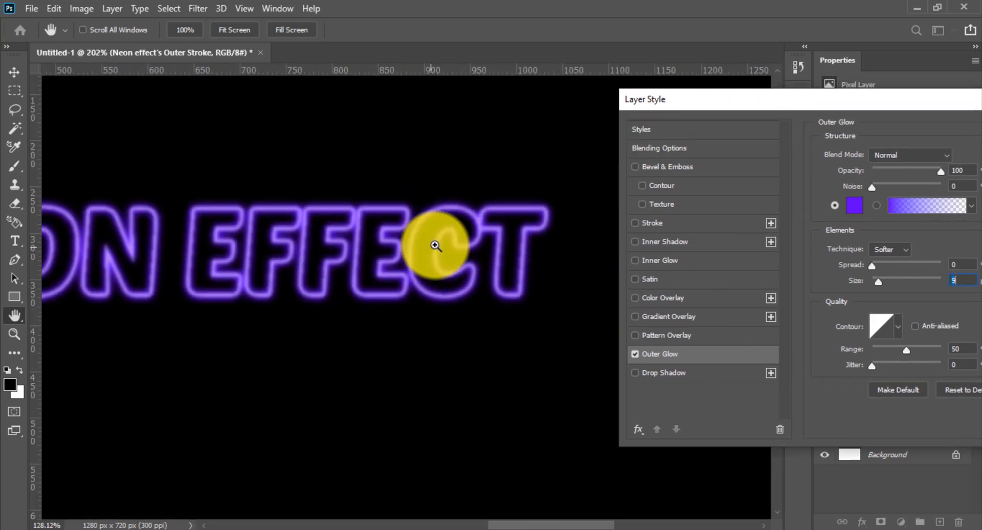
drag(756, 105, 670, 105)
- Try the Precise technique for the Outer Glow with a size of 6 px
drag(793, 281, 793, 278)
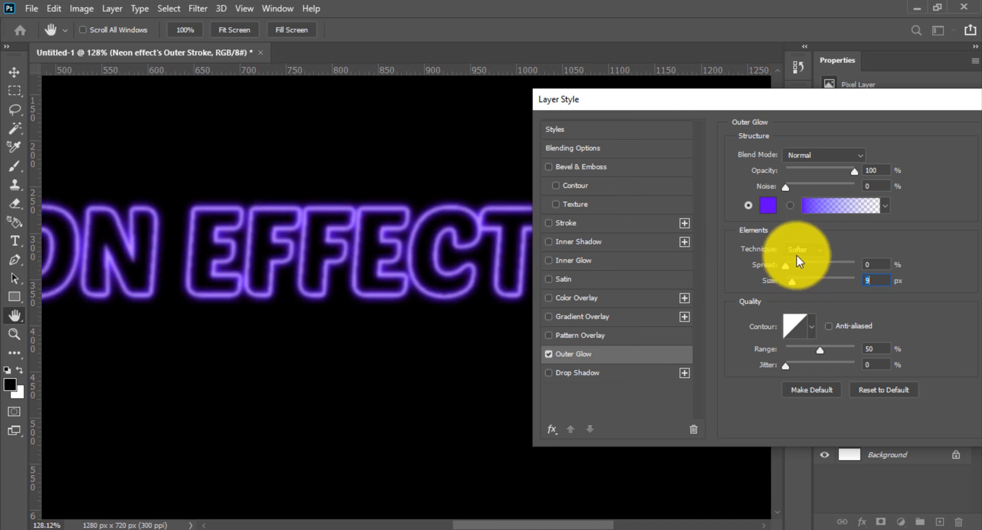
click(798, 251)
click(800, 272)
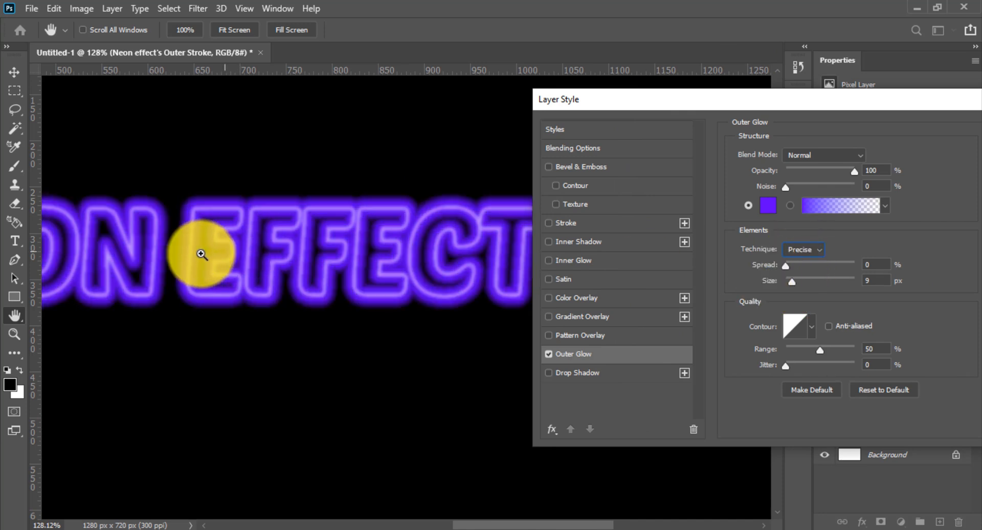
scroll(205, 259, down, 2)
drag(793, 282, 791, 282)
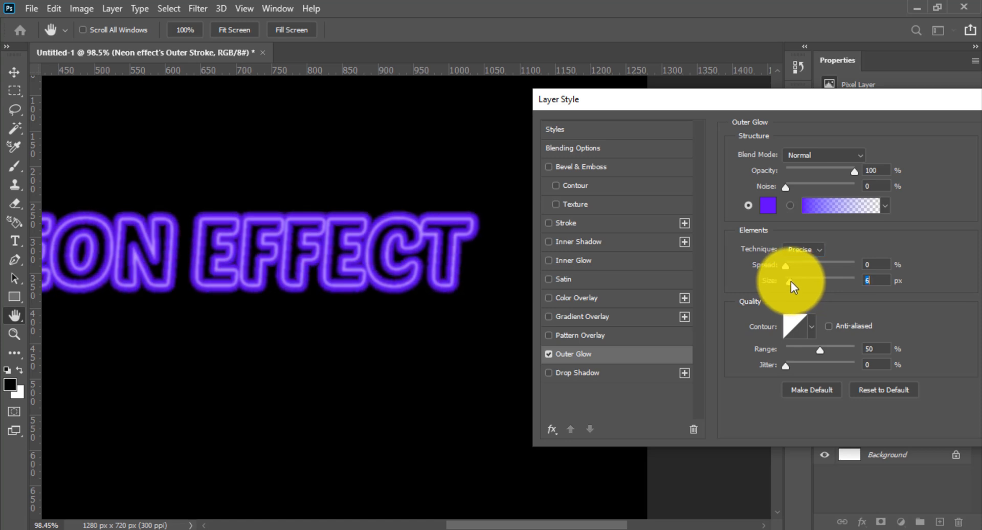
- Return the Outer Glow technique to Softer and set its size to 9 px with 0% noise
click(796, 250)
click(794, 262)
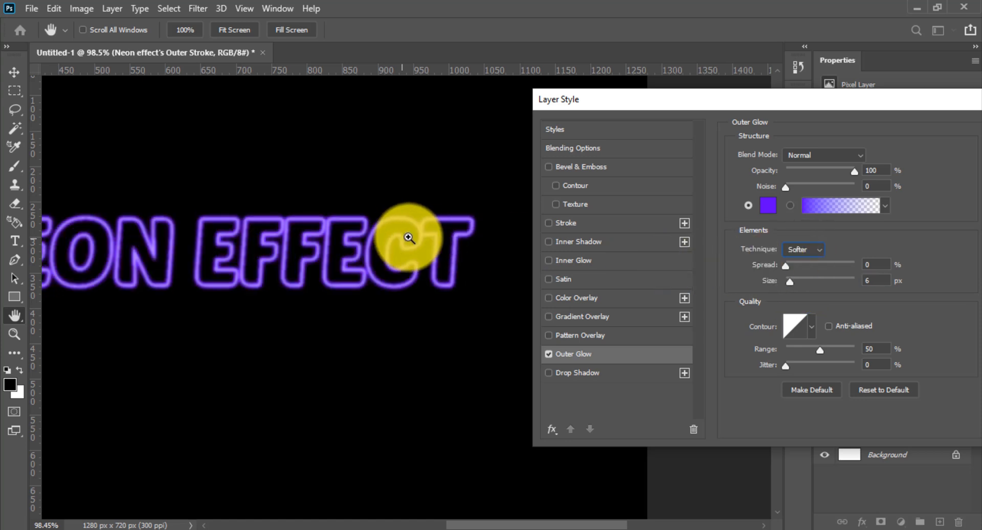
scroll(406, 237, up, 5)
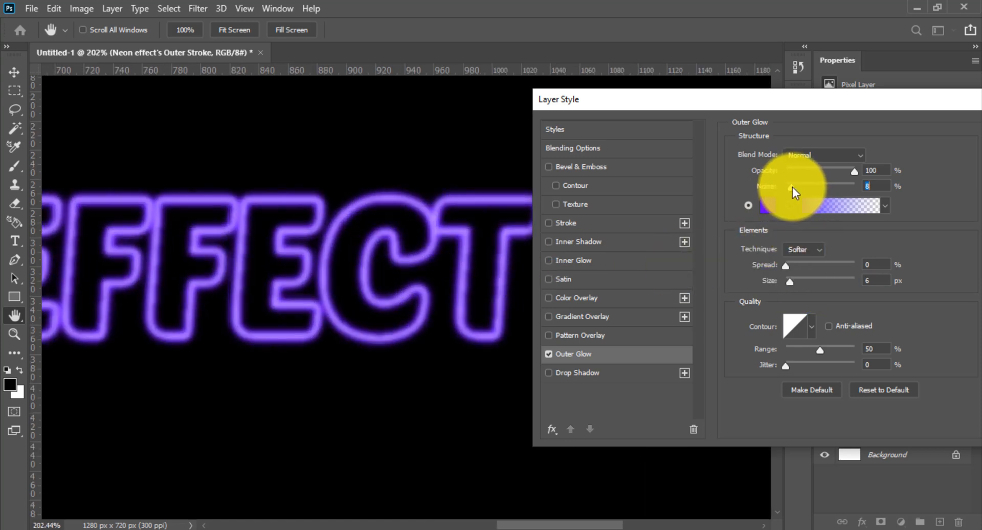
drag(793, 283, 795, 283)
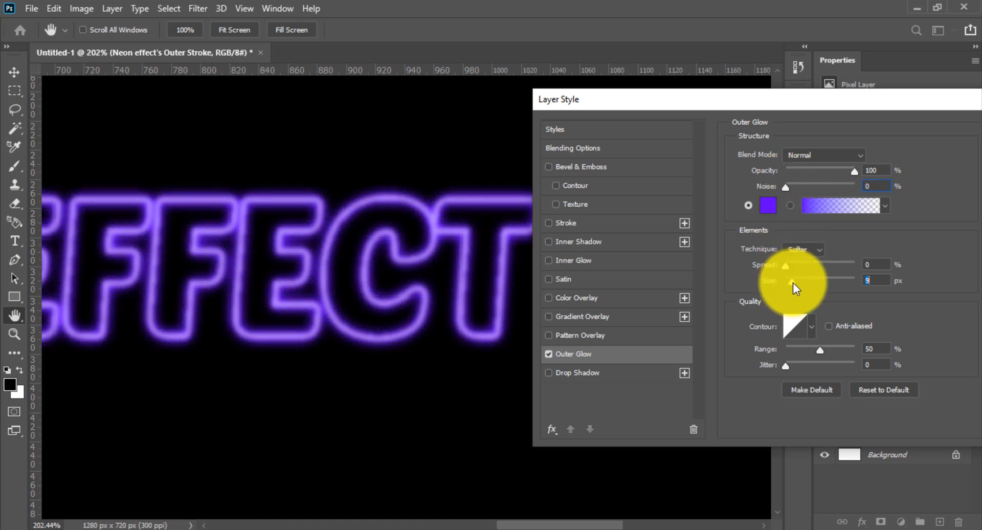
- Try lighter violet Outer Glow colors, including #c6a4ff and #9c61ff
scroll(379, 306, down, 5)
click(769, 207)
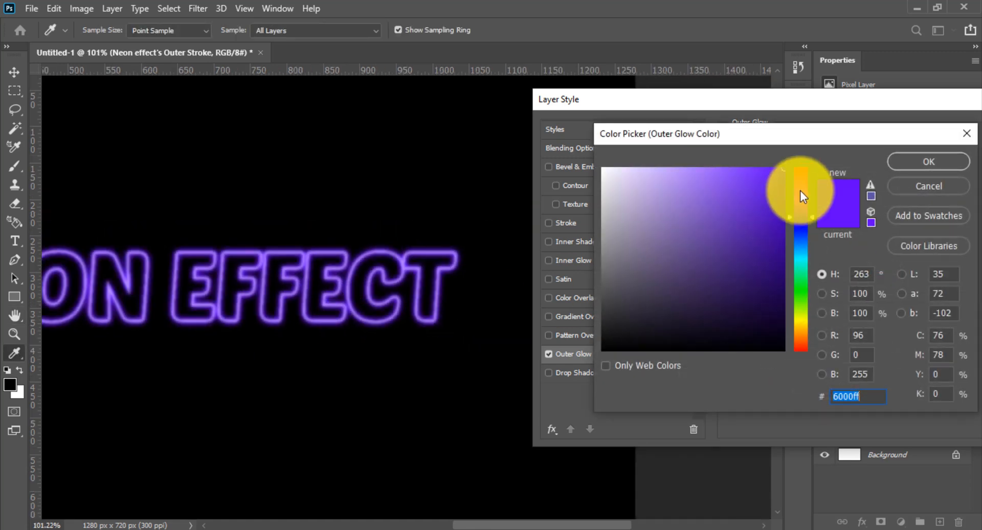
drag(748, 169, 745, 168)
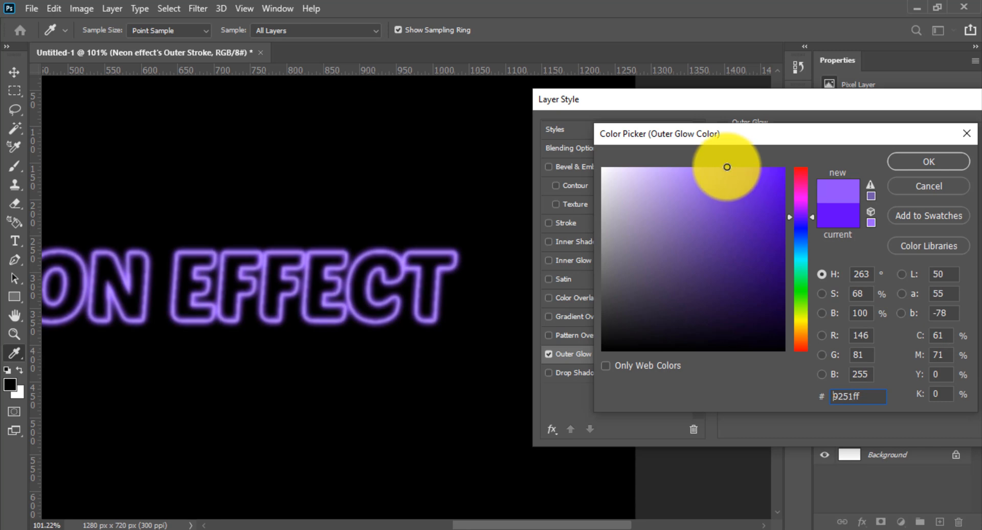
click(667, 166)
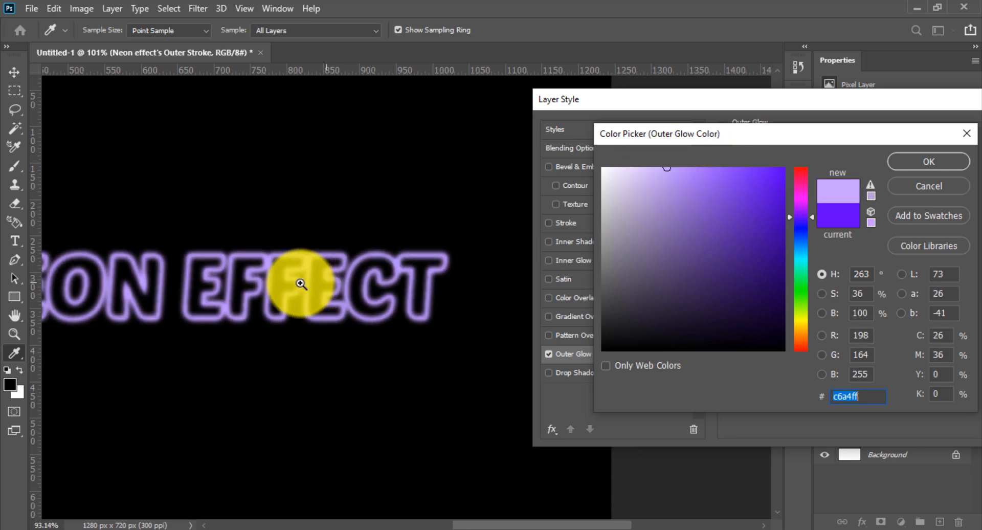
scroll(318, 290, up, 3)
click(708, 171)
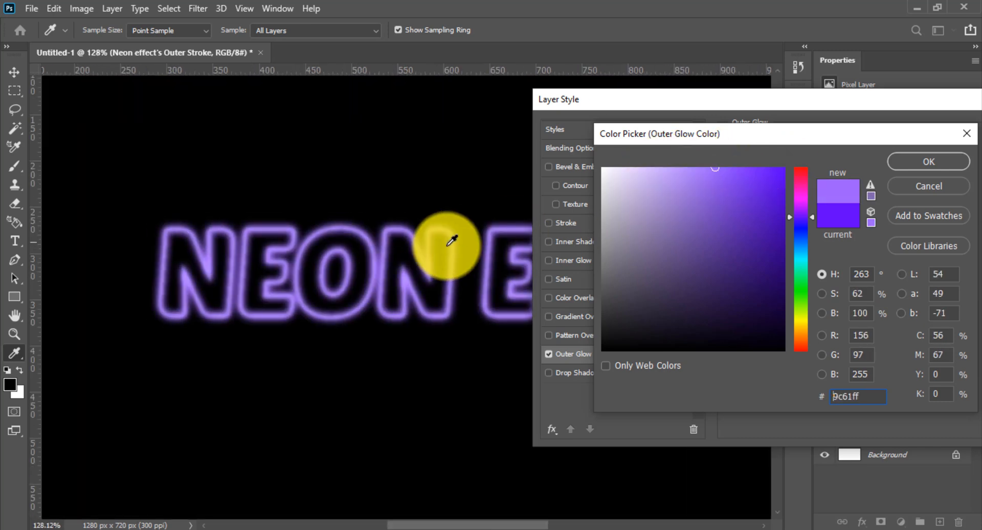
- Change the Outer Glow color to light red #ff6161 and accept it
drag(800, 195, 800, 171)
scroll(256, 248, down, 3)
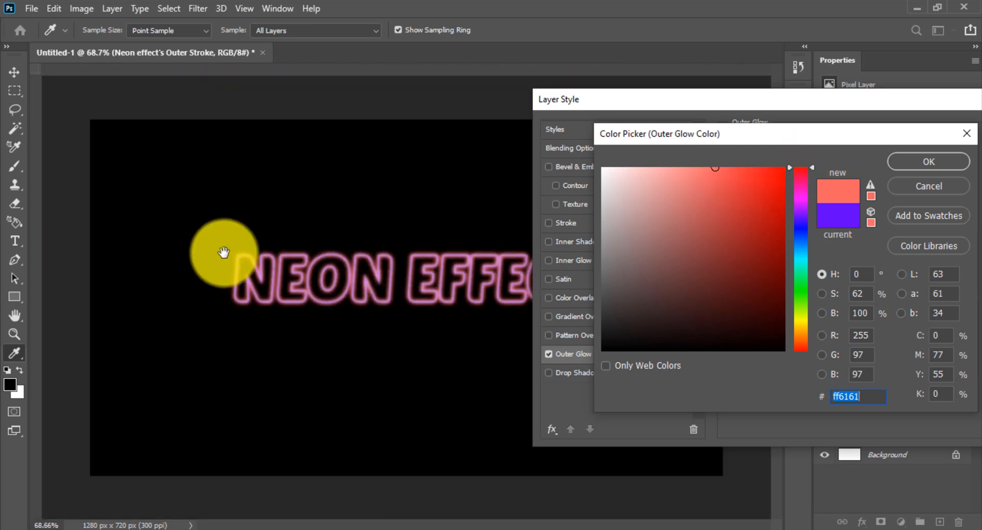
scroll(394, 263, up, 3)
scroll(467, 296, down, 4)
scroll(345, 273, up, 1)
scroll(345, 274, down, 2)
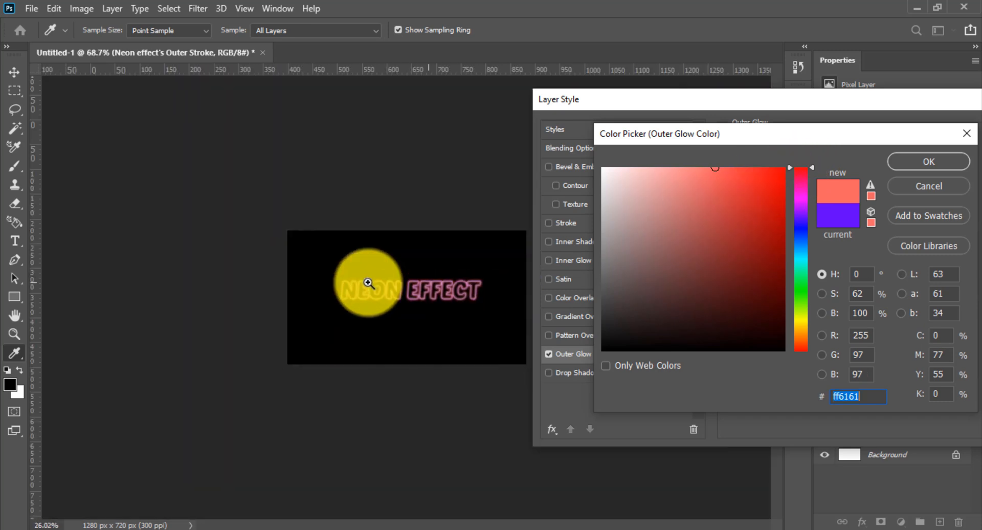
scroll(388, 291, up, 3)
click(929, 162)
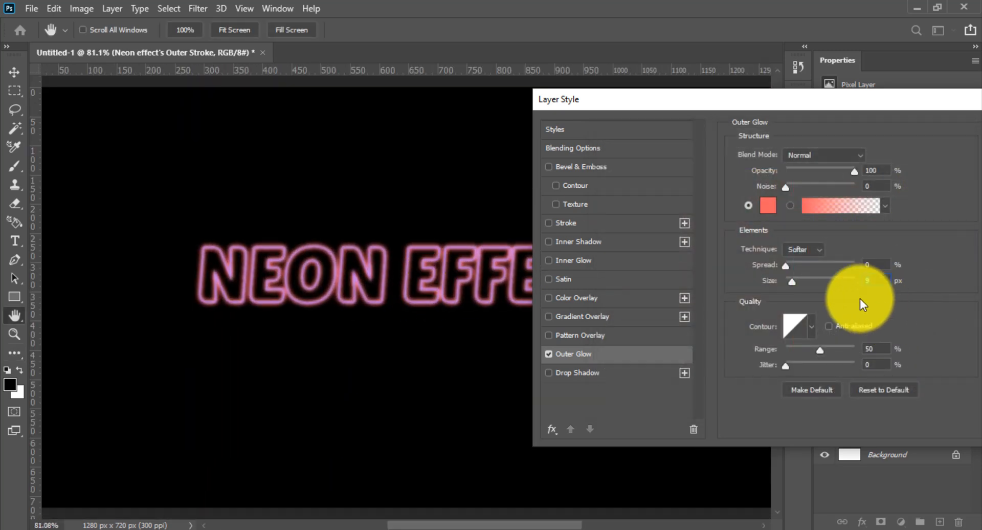
- Change the Outer Glow color to a bright, fully saturated red and apply the layer style
scroll(453, 307, up, 2)
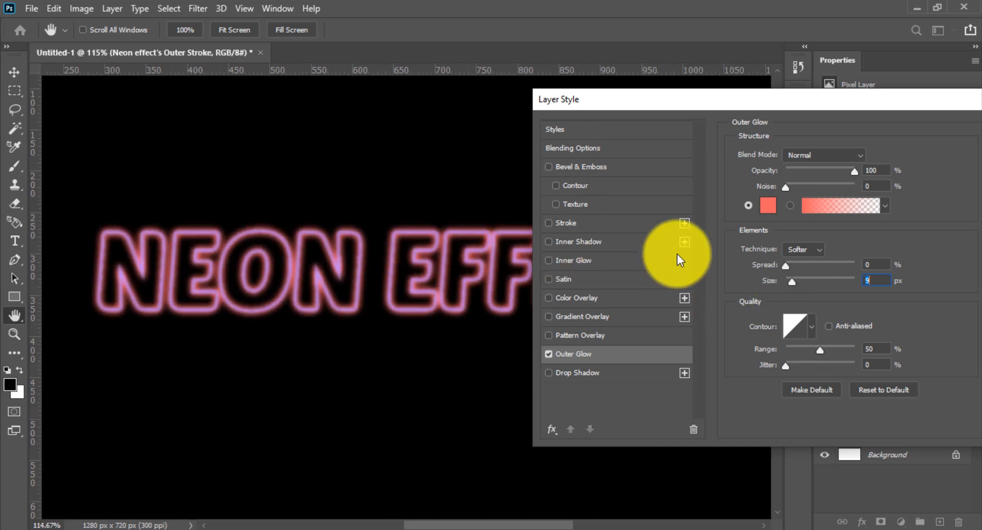
drag(833, 113, 806, 105)
click(745, 198)
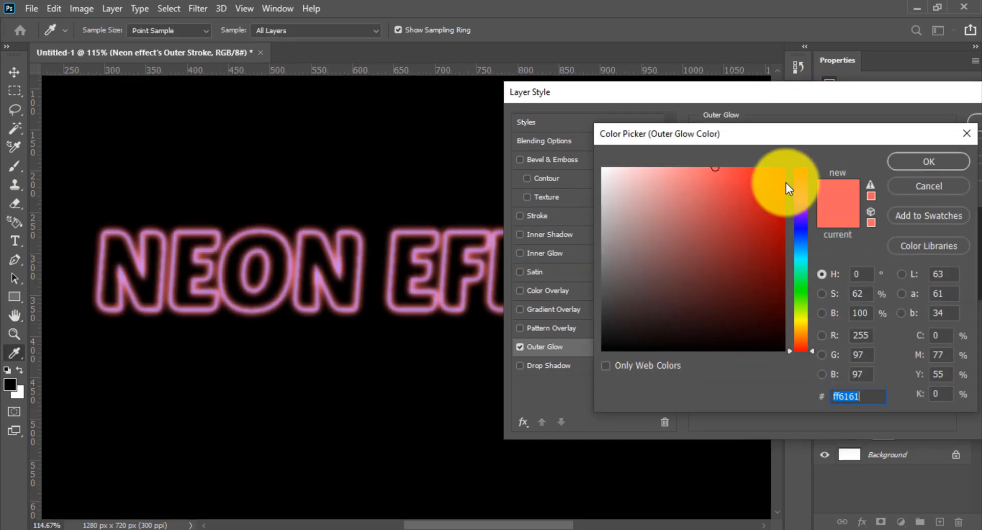
click(784, 166)
click(950, 163)
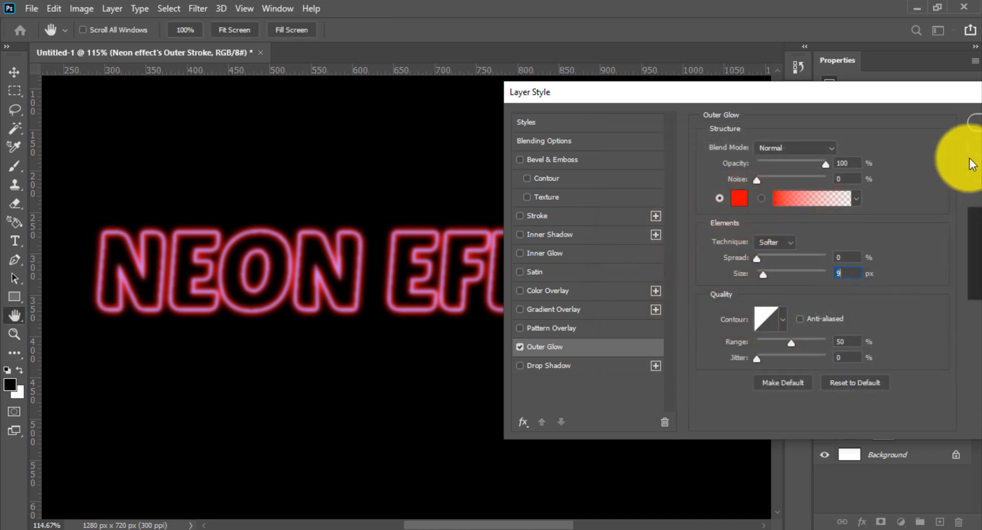
click(973, 123)
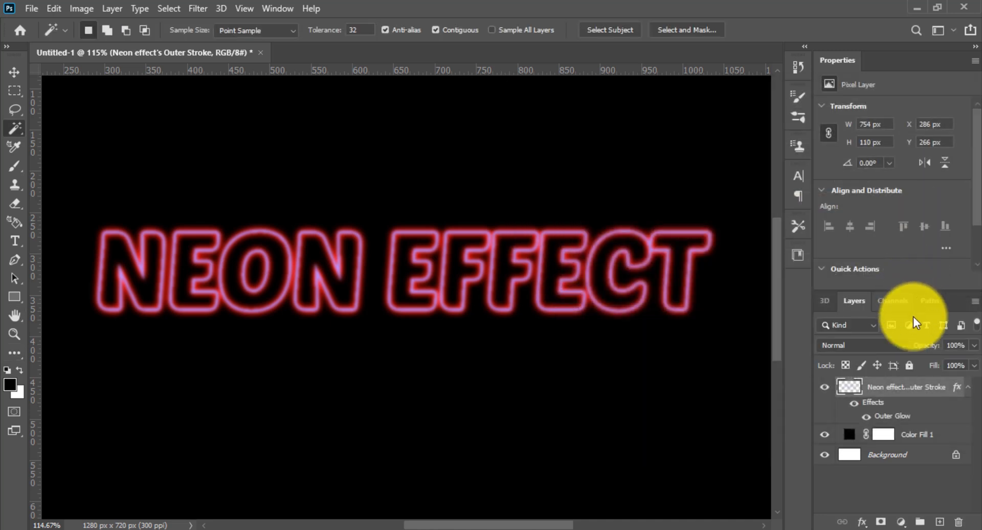
- Convert the outer stroke's Outer Glow effect into its own layer and check the stroke and glow layers by toggling their visibility
right_click(965, 394)
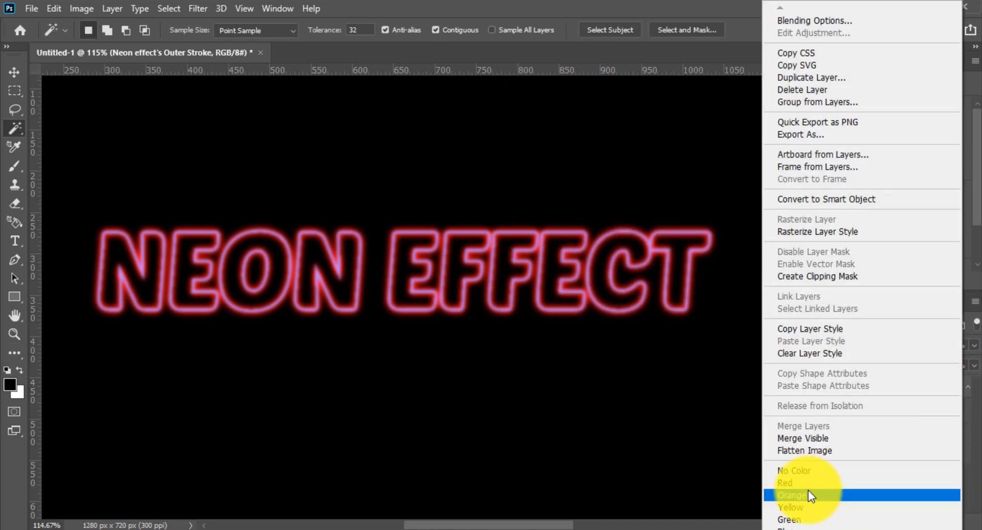
click(964, 422)
right_click(963, 393)
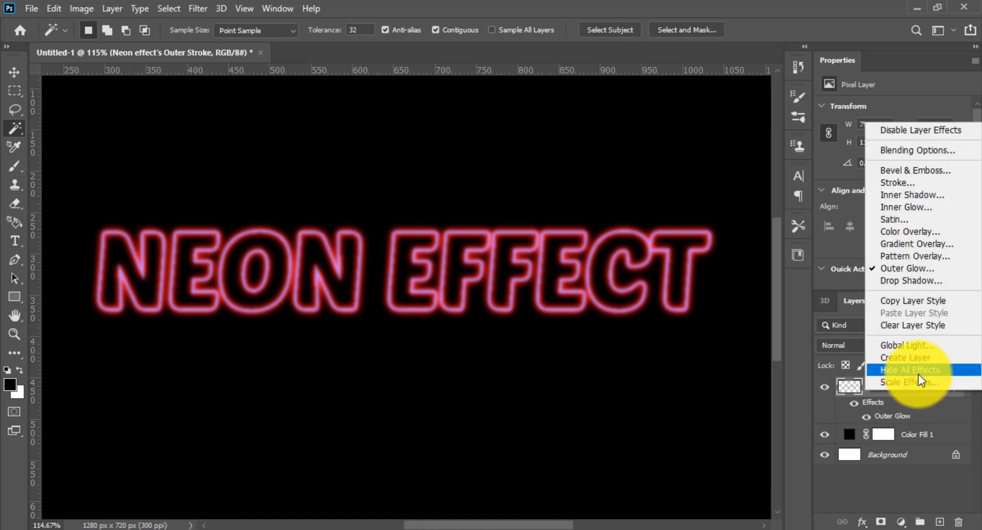
click(909, 359)
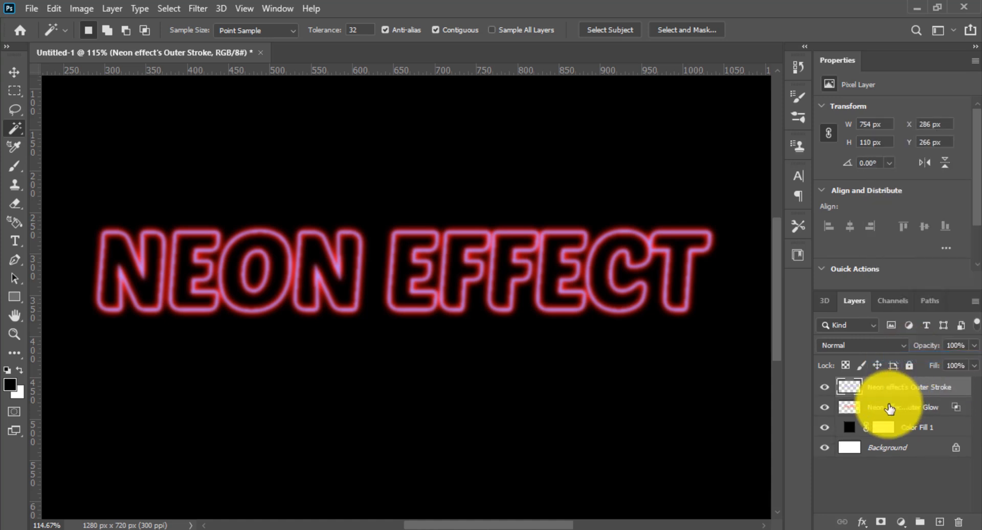
click(824, 387)
click(824, 387)
click(825, 407)
click(824, 407)
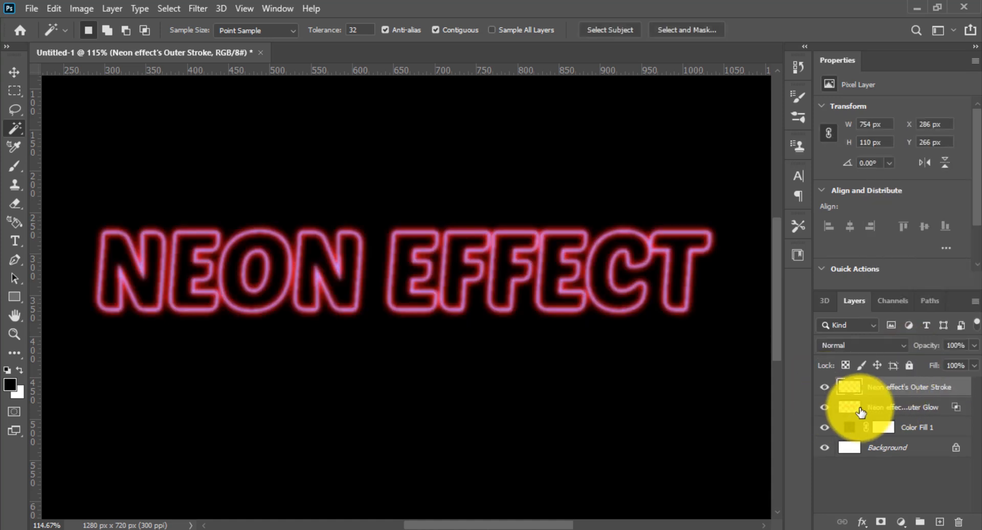
- Duplicate the separated Outer Glow layer twice and hide both copies
click(862, 410)
key(ctrl+j)
key(ctrl+j)
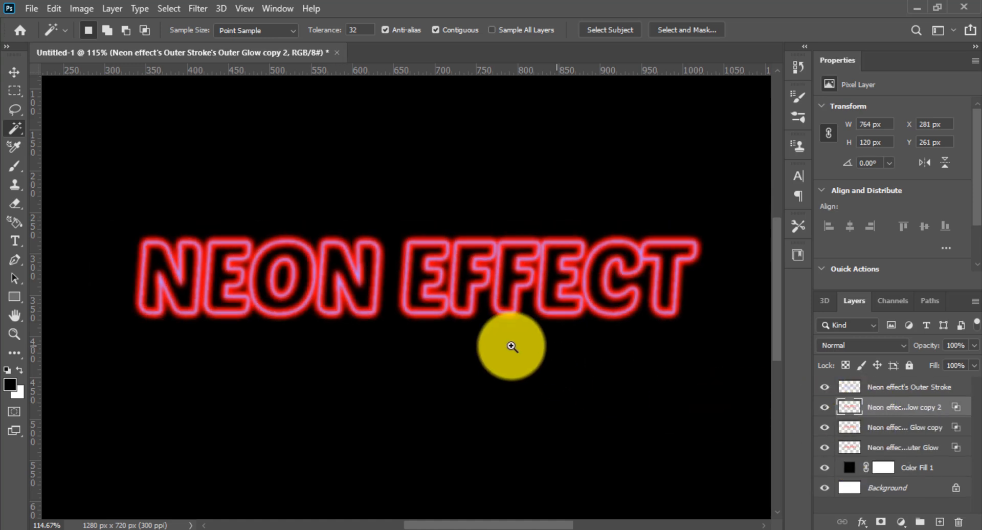
drag(509, 346, 553, 345)
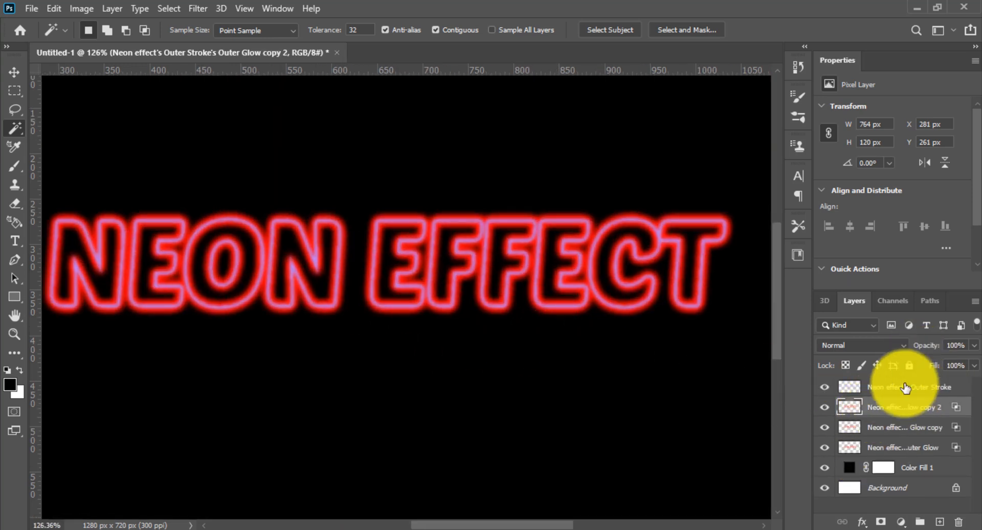
drag(825, 409, 825, 428)
drag(574, 364, 526, 364)
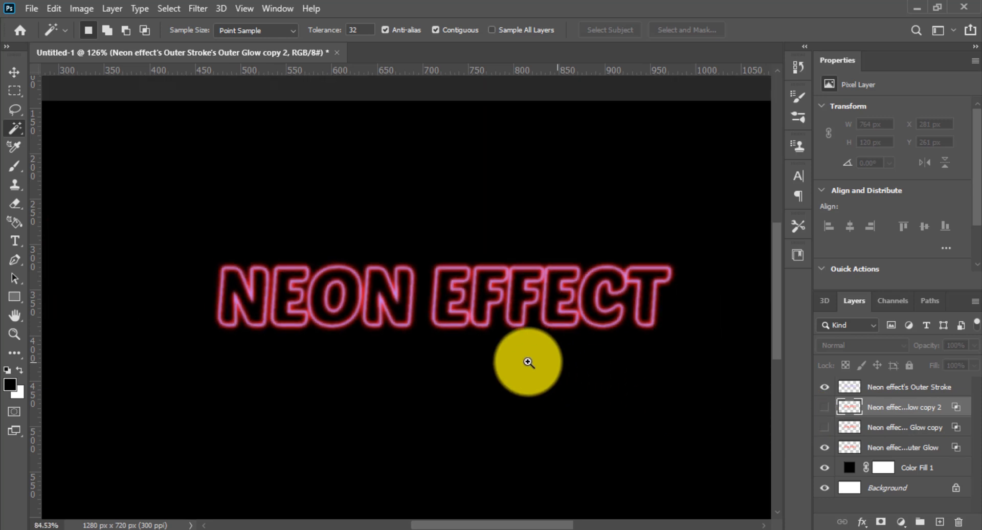
- Scale the outer stroke layer and all three glow layers together to 137.46% so the text fills more of the canvas
click(879, 394)
shift+click(883, 448)
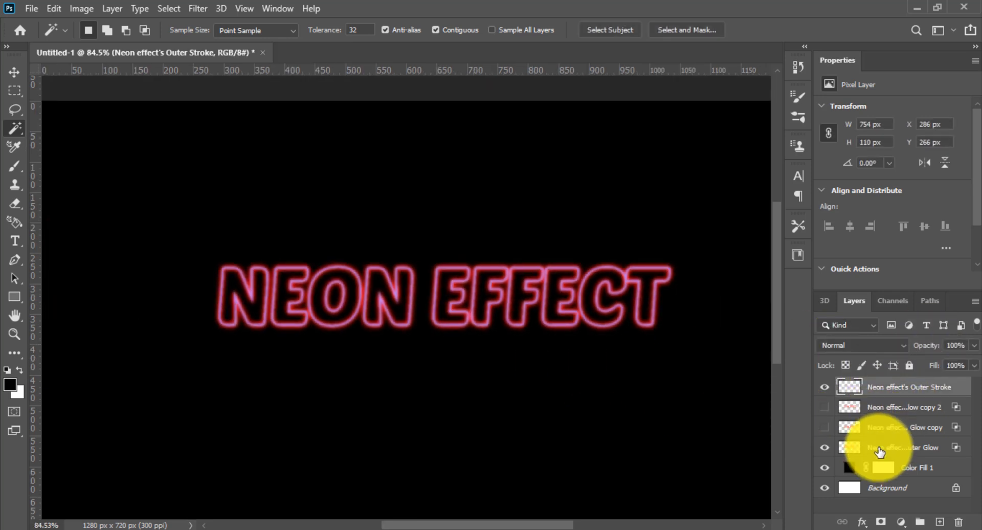
key(ctrl+t)
drag(445, 333, 760, 457)
scroll(604, 419, down, 2)
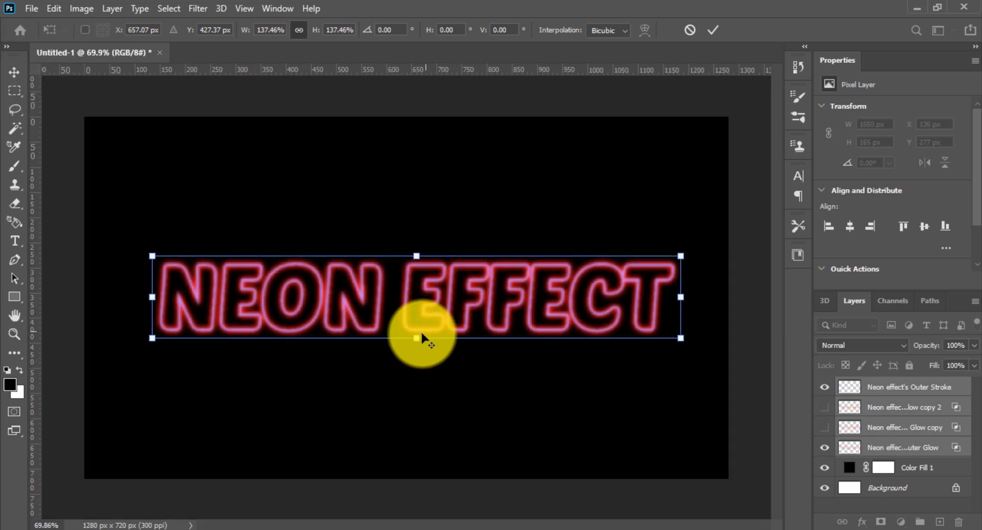
key(alt+space)
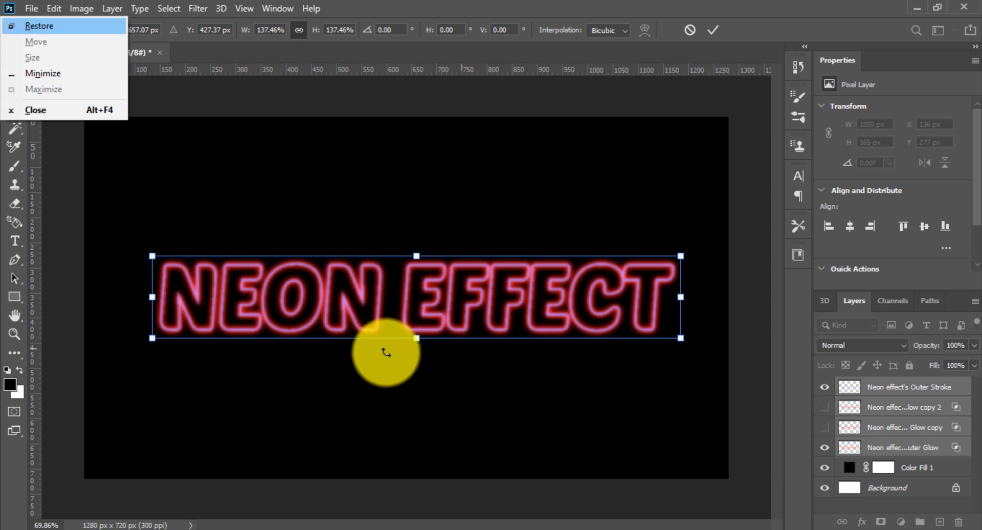
key(Escape)
key(Return)
- Show the second copy of the glow layer to intensify the red glow around the text
click(824, 410)
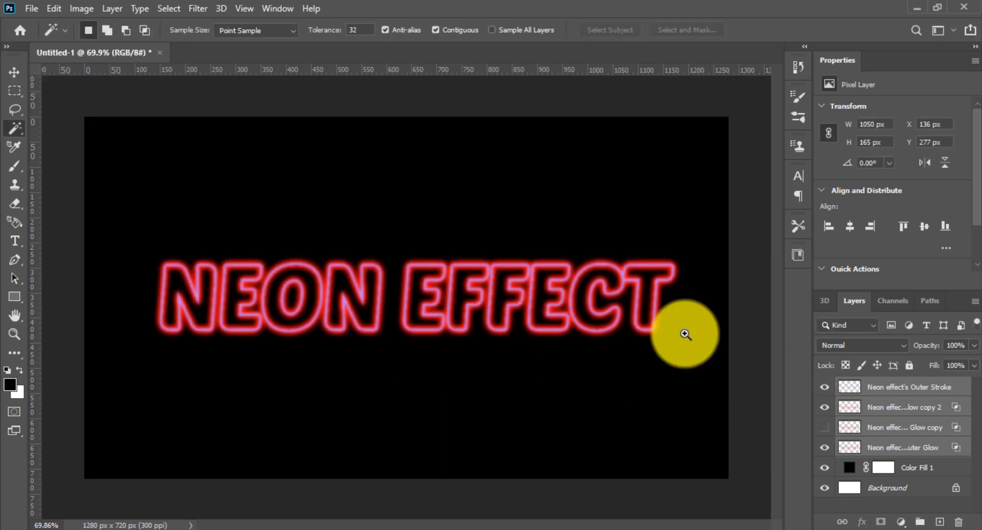
mouse_move(674, 319)
mouse_down()
mouse_move(726, 305)
mouse_move(678, 309)
mouse_up()
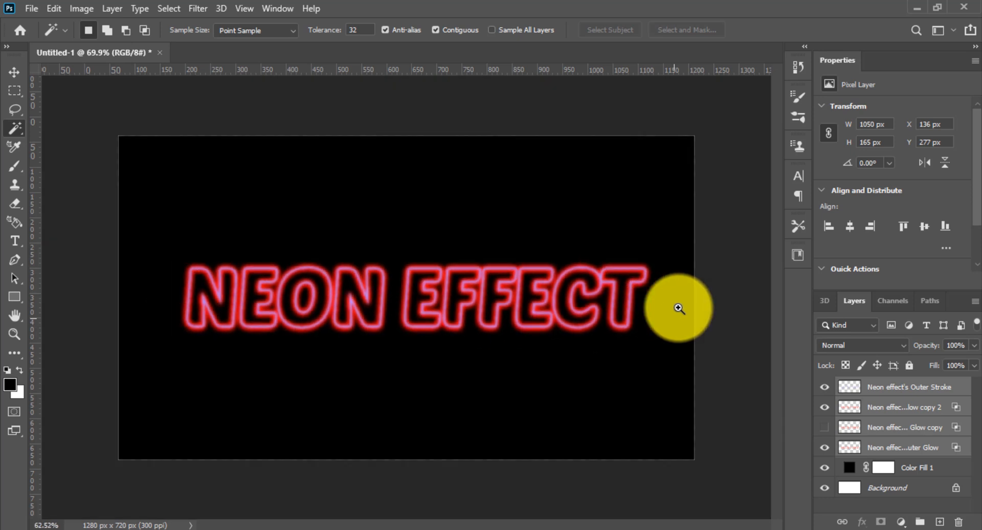
drag(248, 283, 292, 276)
- Add a Hue/Saturation adjustment layer above the outer stroke layer with Hue -116 and Saturation -2
click(914, 394)
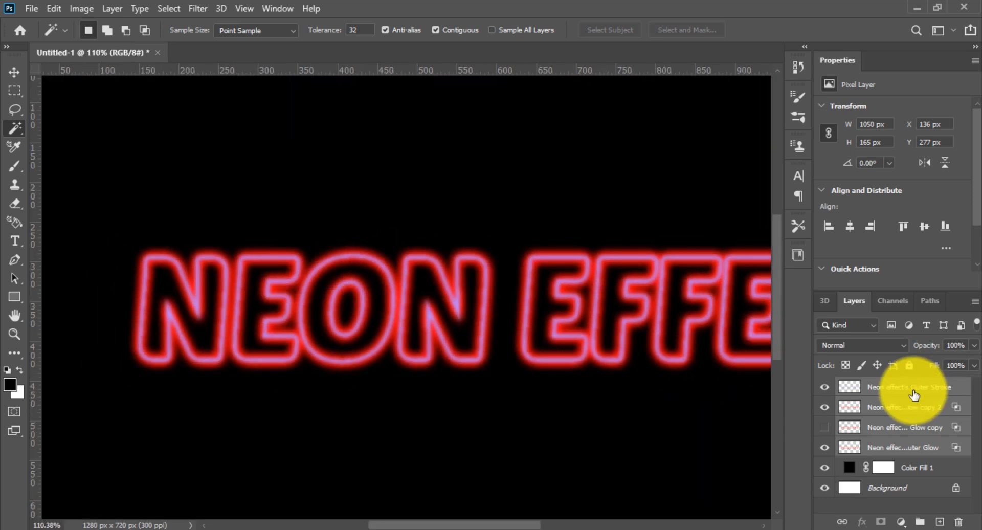
click(902, 521)
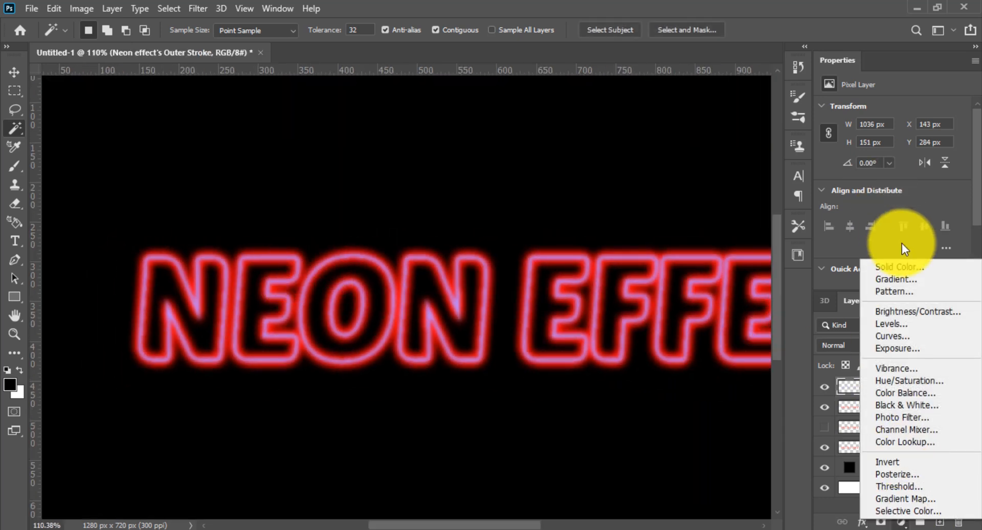
click(907, 380)
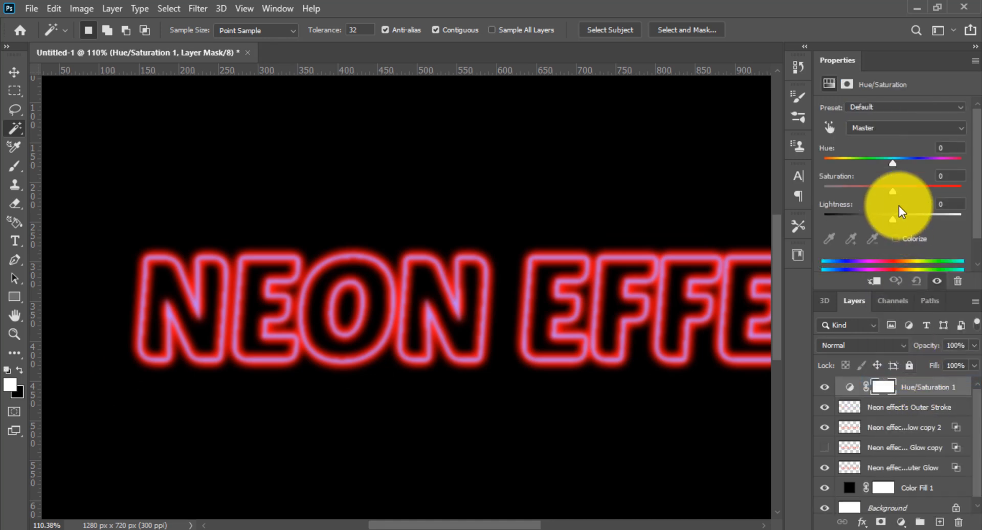
drag(913, 188, 842, 166)
drag(494, 273, 465, 285)
drag(530, 282, 513, 282)
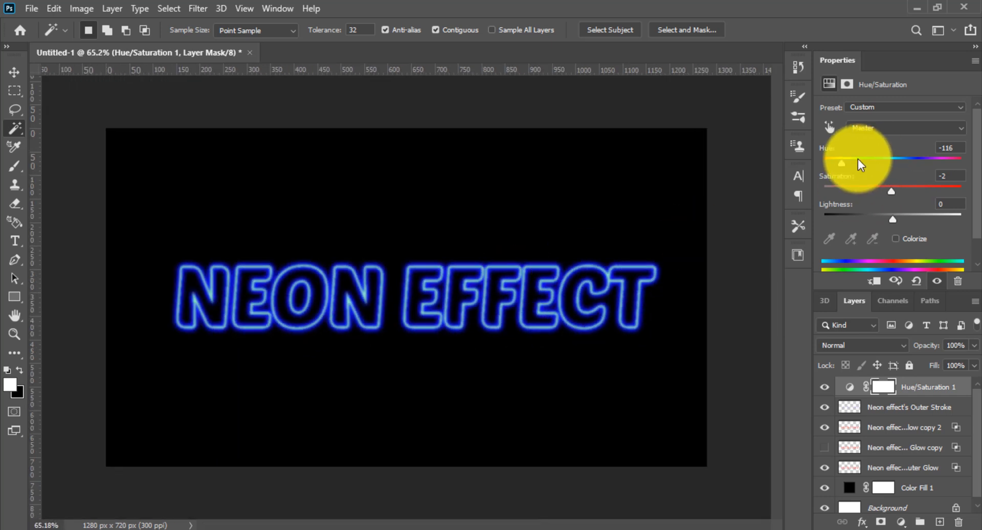
- Set the Hue/Saturation adjustment's hue to -100 and check the recolored text on the full canvas
mouse_move(857, 163)
mouse_down()
mouse_move(832, 164)
mouse_move(934, 168)
mouse_move(846, 168)
mouse_up()
drag(435, 328, 507, 376)
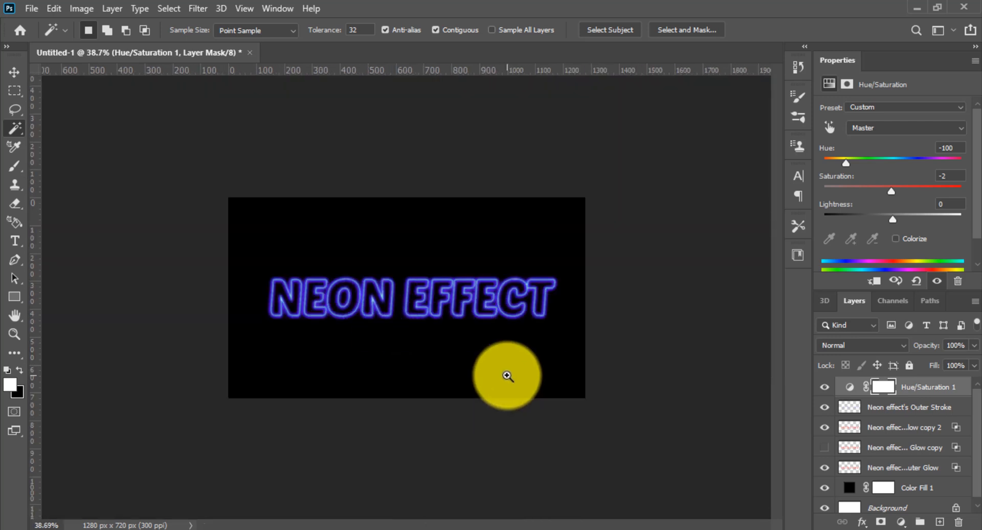
drag(434, 313, 472, 295)
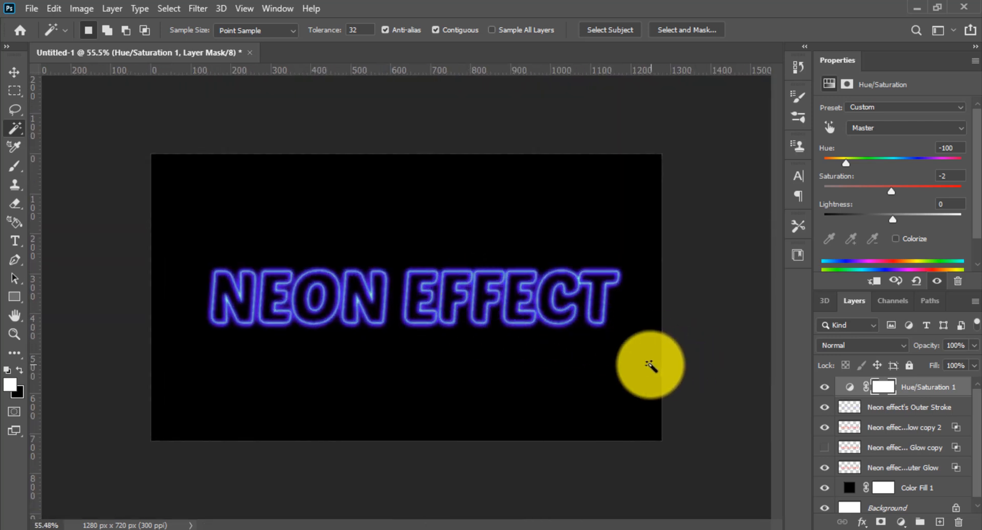